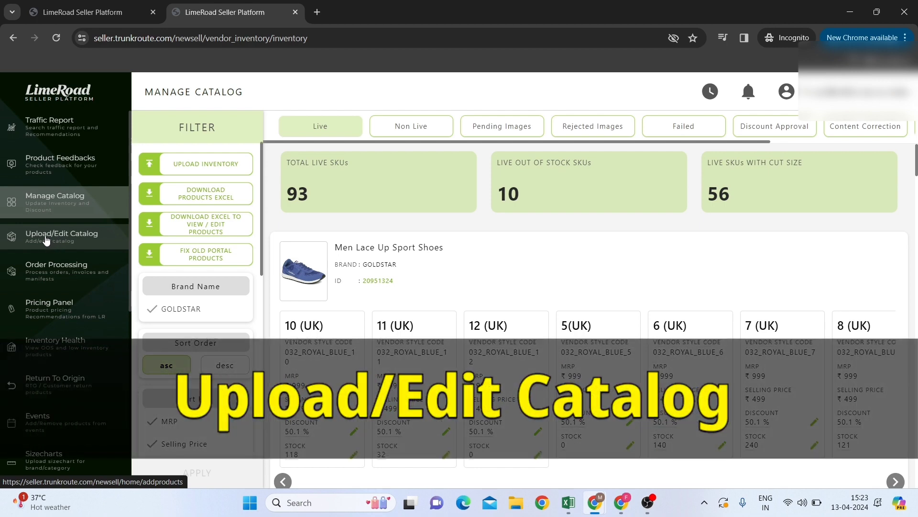
# Open the Upload/Edit Catalog page, and switch to the "44 New Article Master sheet April (1)" workbook in Excel.
pyautogui.click(38, 238)
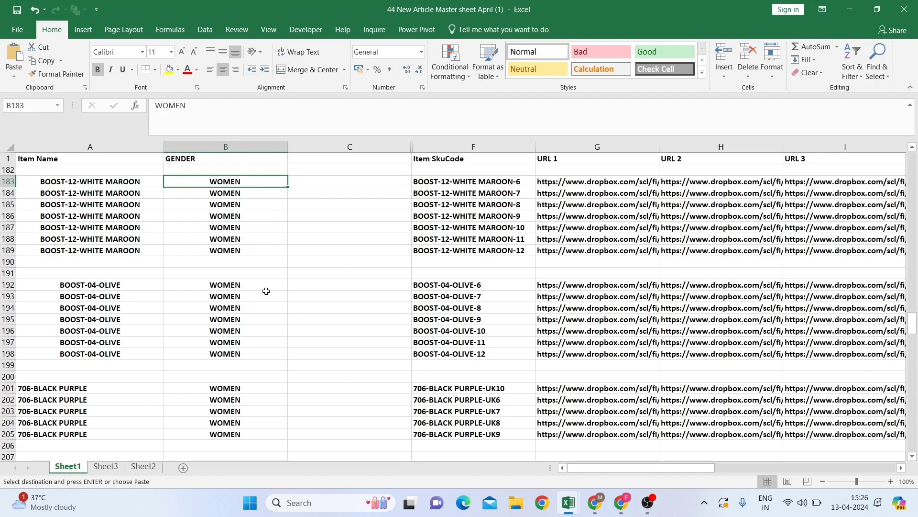
pyautogui.press('Left')
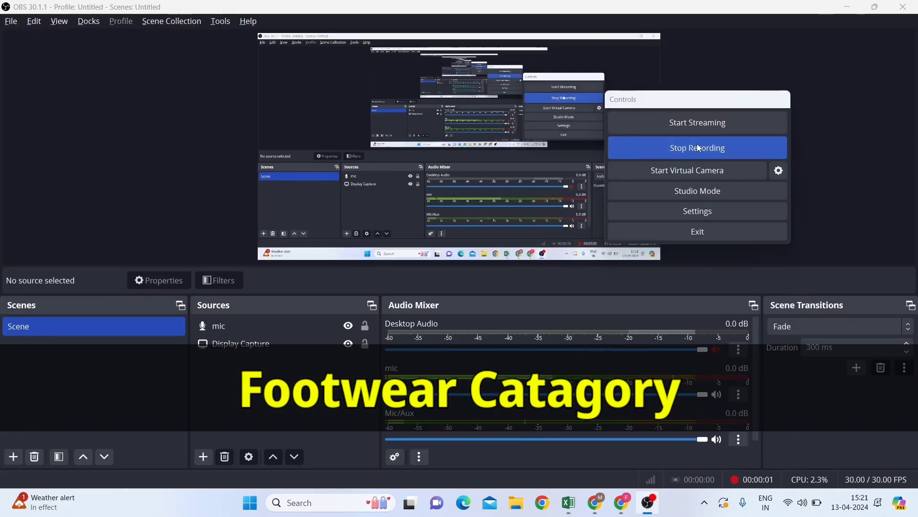
pyautogui.hotkey('alt', 'Tab')
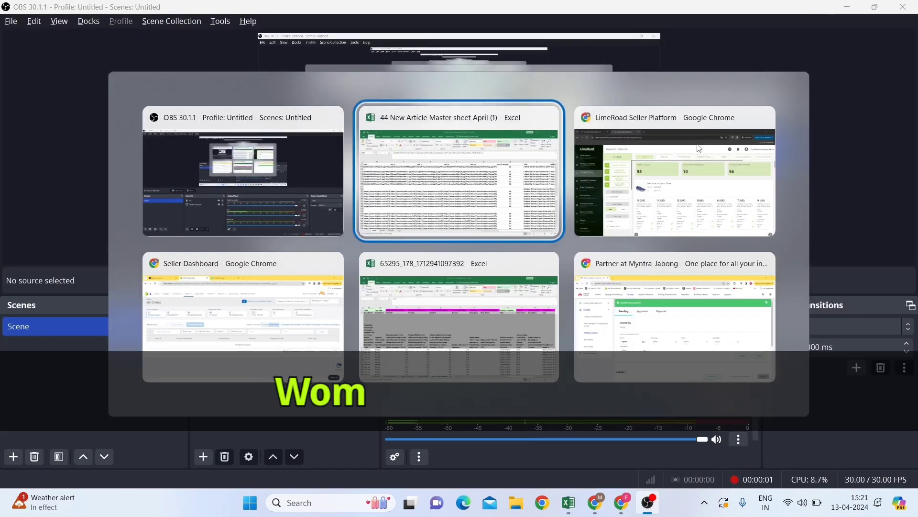
pyautogui.click(699, 148)
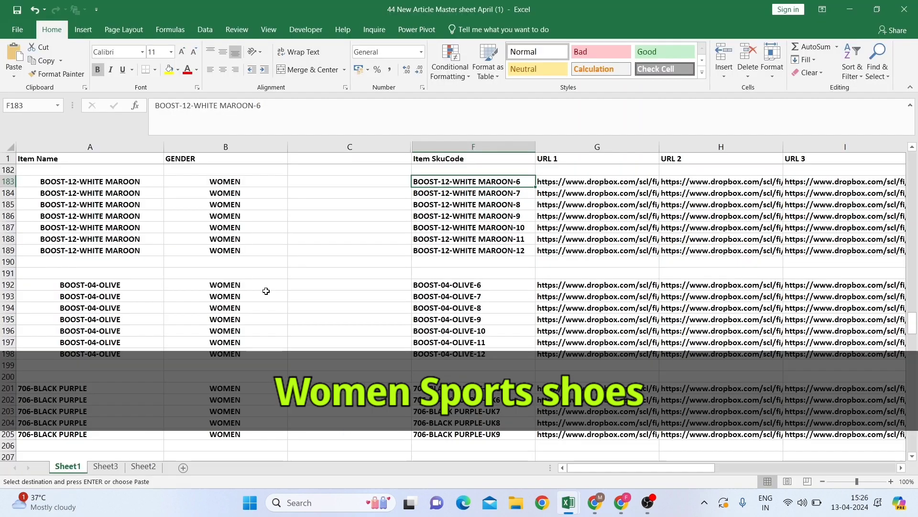
# Examine the item name, gender and item SKU code columns of the first BOOST-12-WHITE MAROON row.
pyautogui.press('Left')
pyautogui.press('Left')
pyautogui.press('Left')
pyautogui.press('Right')
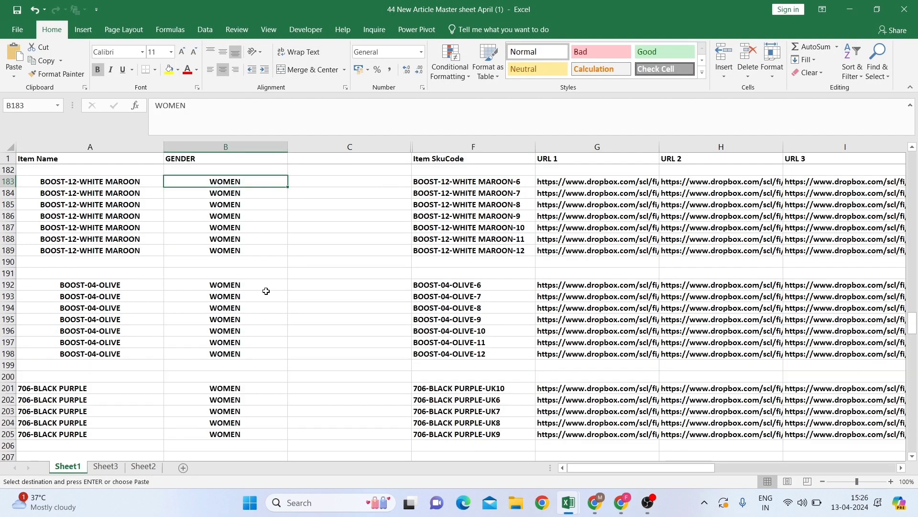
pyautogui.press('Right')
pyautogui.press('Right')
pyautogui.press('Left')
pyautogui.press('Left')
pyautogui.press('Left')
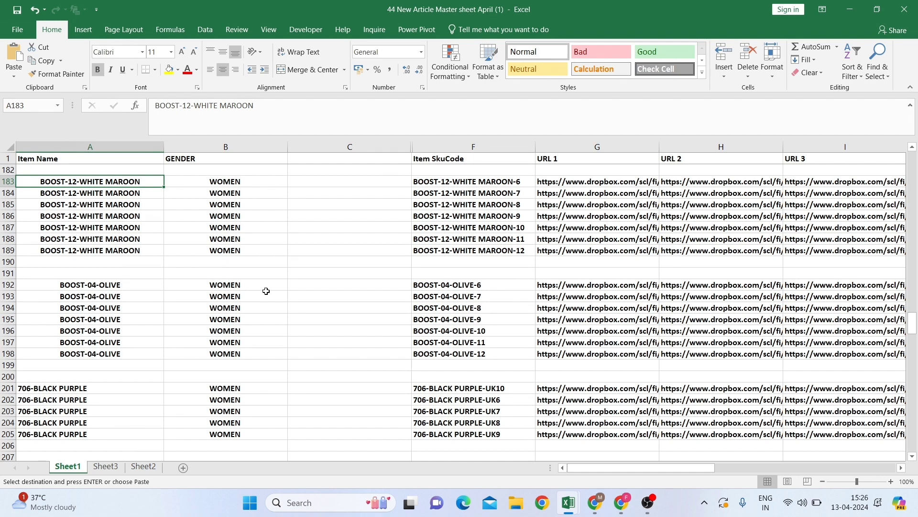
pyautogui.press('Right')
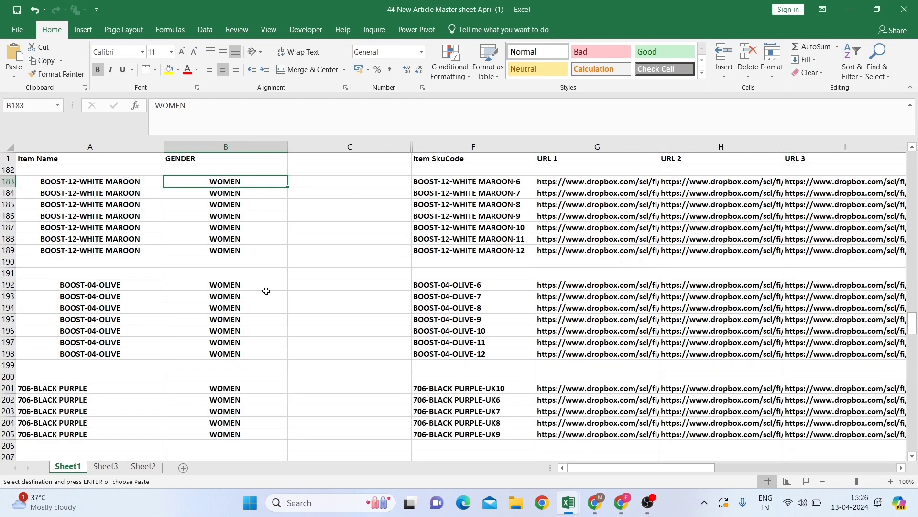
pyautogui.press('Right')
pyautogui.press('Right')
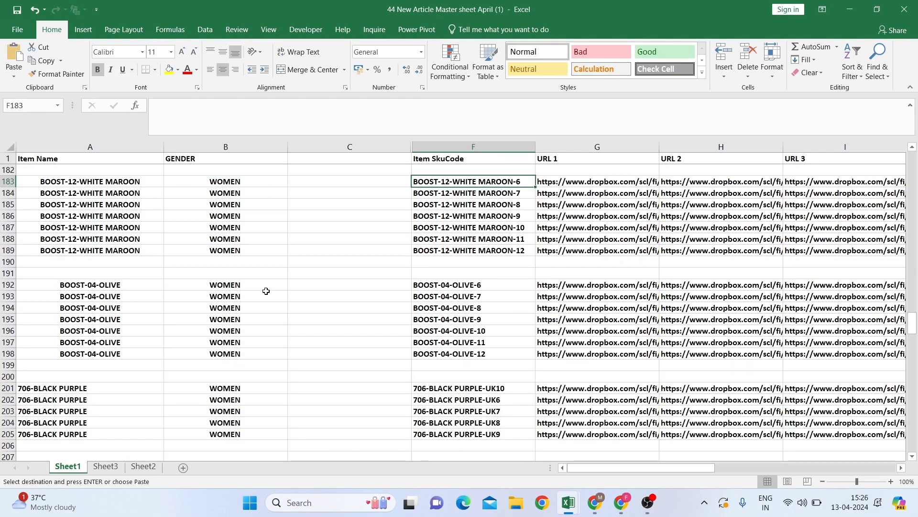
pyautogui.press('Left')
pyautogui.press('Left')
pyautogui.press('Left')
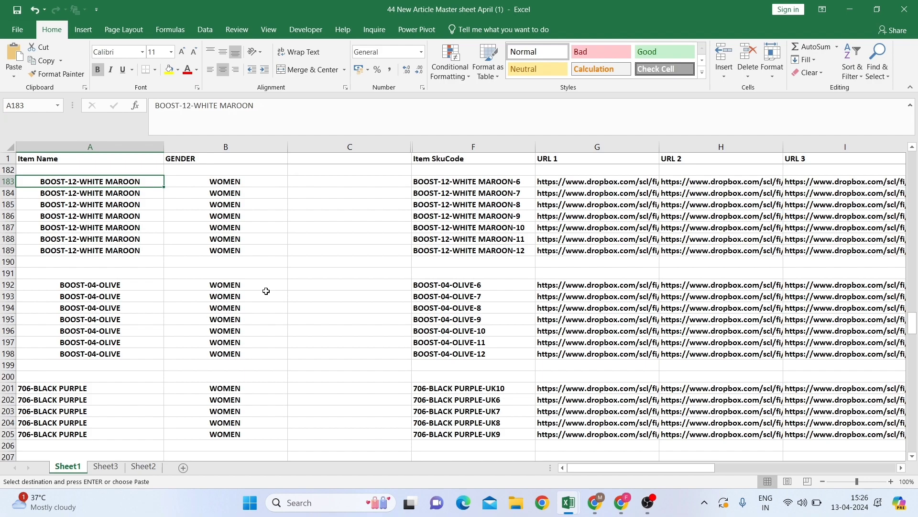
pyautogui.press('Right')
pyautogui.press('Right')
pyautogui.press('Right')
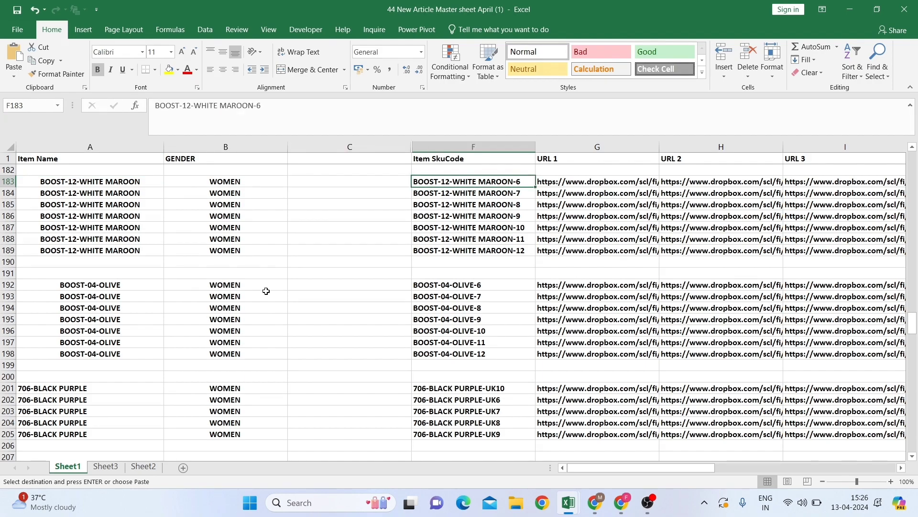
# Examine the image URL, title and bullet point columns along row 183 of the master sheet.
pyautogui.press('Right')
pyautogui.press('Right')
pyautogui.press('Right')
pyautogui.press('Right')
pyautogui.press('Right')
pyautogui.press('Right')
pyautogui.press('Right')
pyautogui.press('Right')
pyautogui.press('Right')
pyautogui.press('Right')
pyautogui.press('Right')
pyautogui.press('Right')
pyautogui.press('Right')
pyautogui.press('Right')
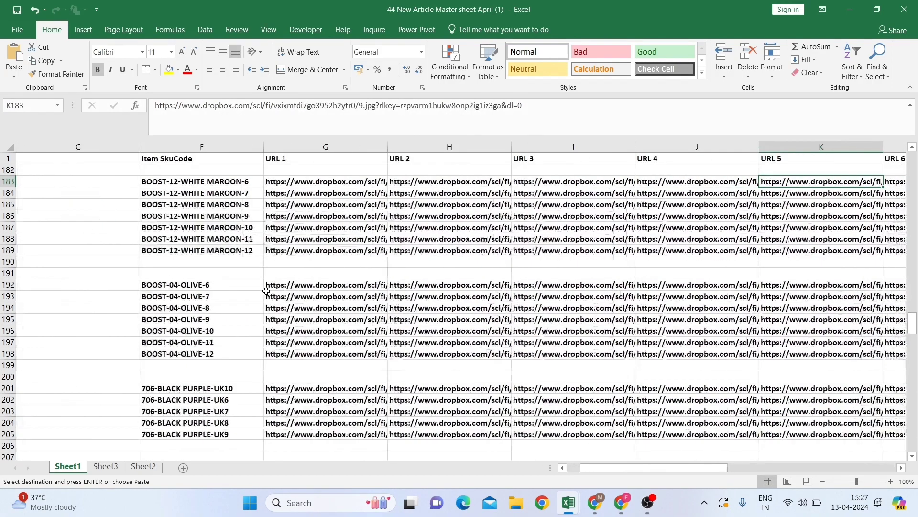
pyautogui.press('Right')
pyautogui.press('Right')
pyautogui.press('Right')
pyautogui.press('Right')
pyautogui.press('Right')
pyautogui.press('Right')
pyautogui.press('Right')
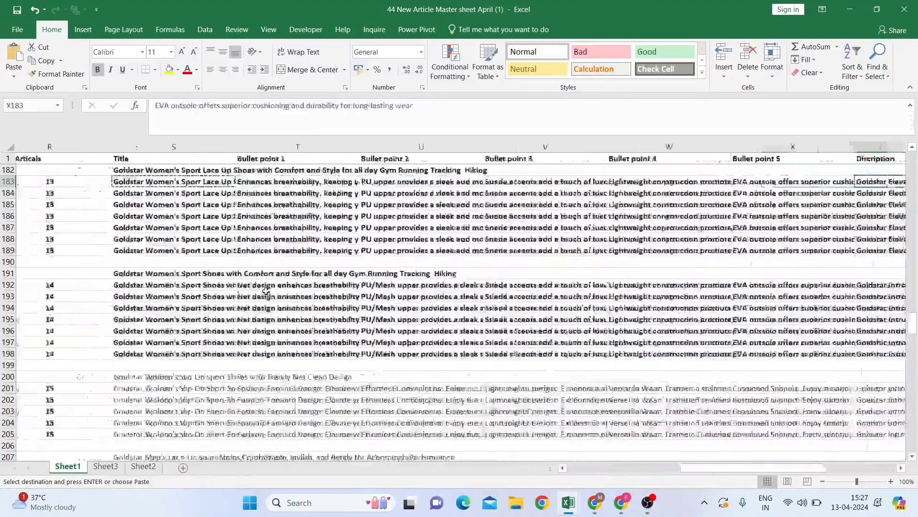
# Examine row 183's product attributes, from description, color, size and MRP through upper material and origin to packer, importer and HSN code.
pyautogui.press('Right')
pyautogui.press('Right')
pyautogui.press('Right')
pyautogui.press('Right')
pyautogui.press('Right')
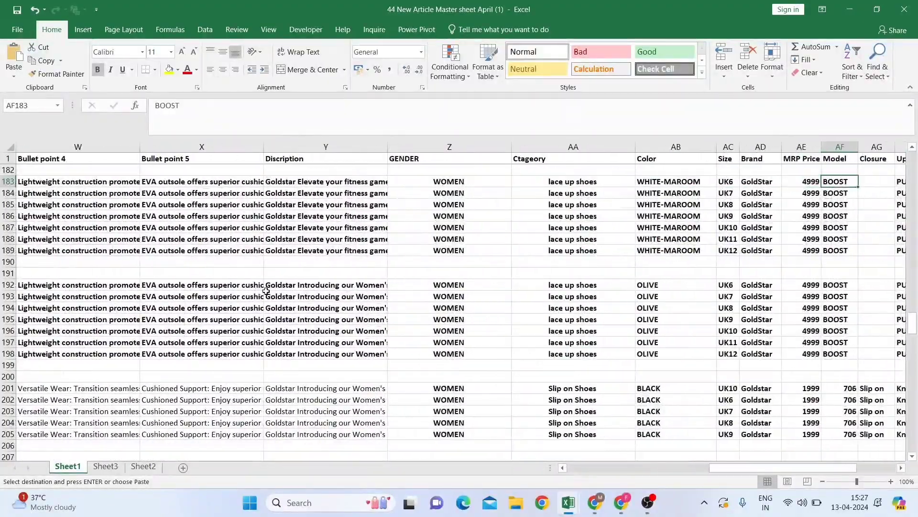
pyautogui.press('Right')
pyautogui.press('Right')
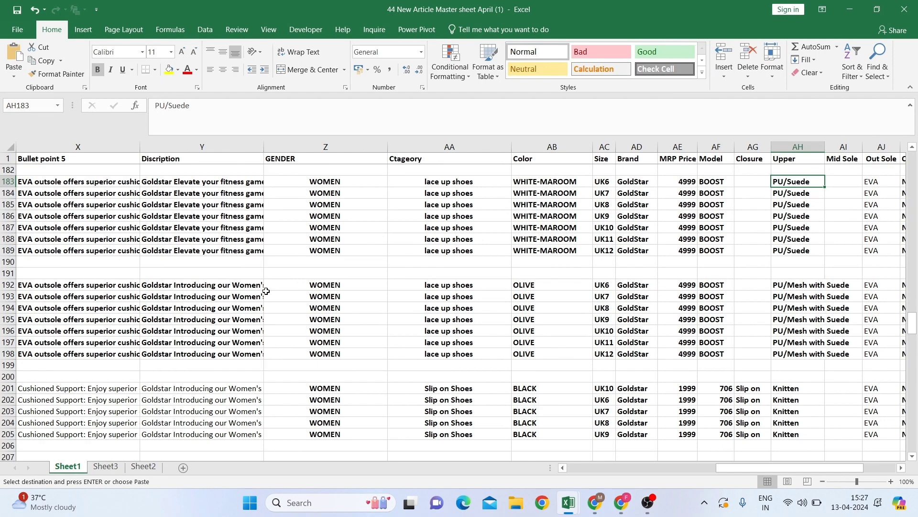
pyautogui.press('Right')
pyautogui.press('Right')
pyautogui.press('Right')
pyautogui.press('Right')
pyautogui.press('Right')
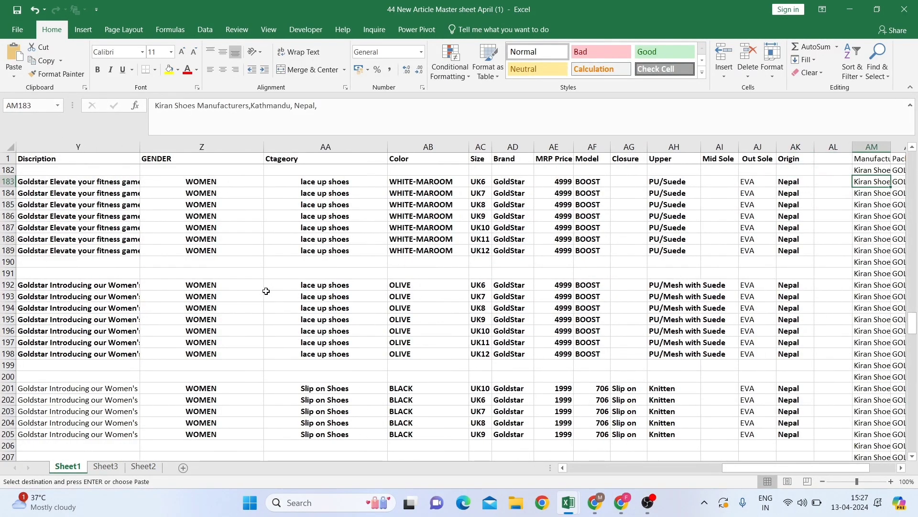
pyautogui.press('Right')
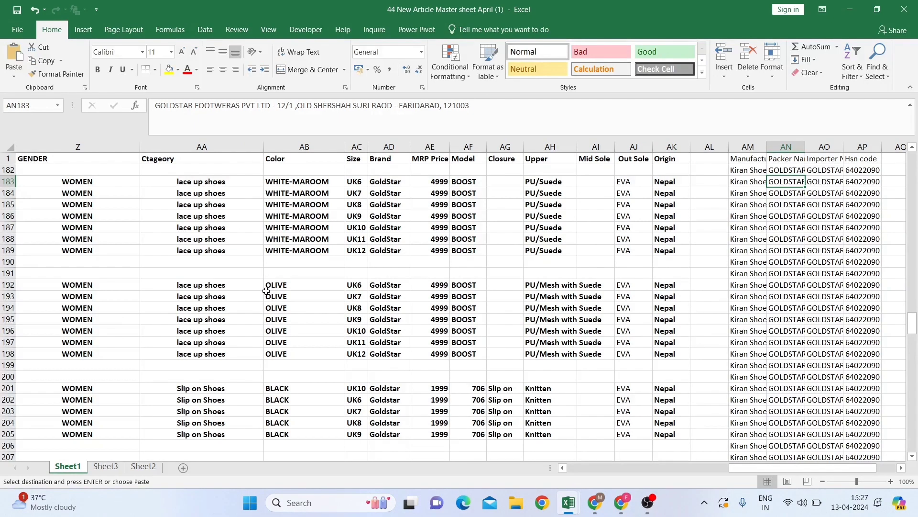
pyautogui.press('Right')
pyautogui.press('Right')
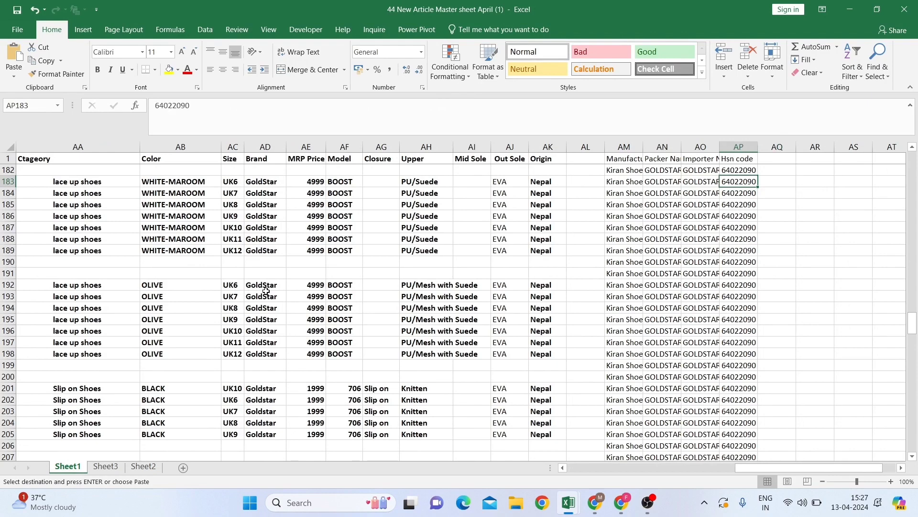
# Highlight the HSN code cell in row 183 with a yellow fill and return to the start of the row.
pyautogui.click(169, 70)
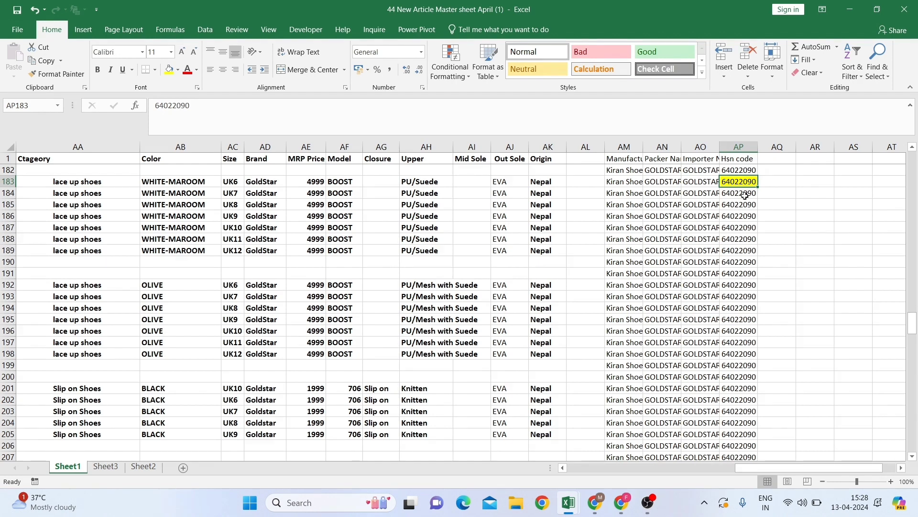
pyautogui.press('Left')
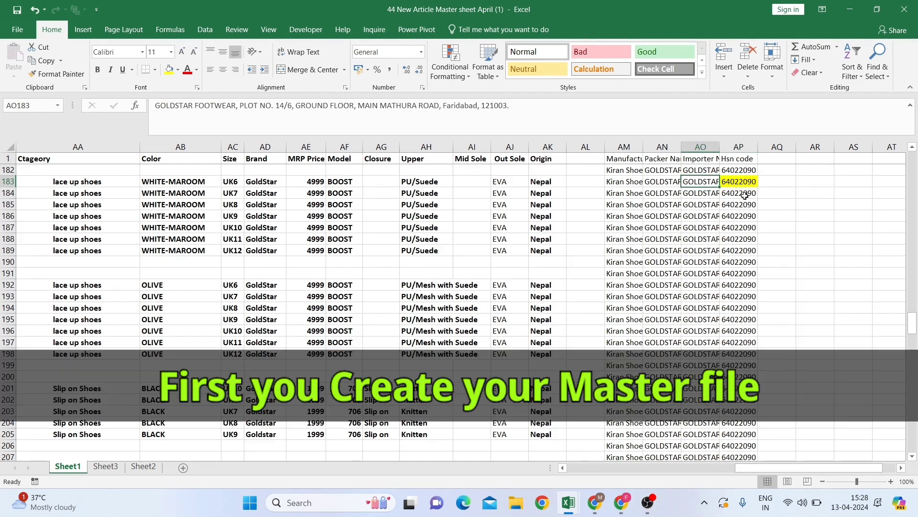
pyautogui.press('Left')
pyautogui.press('Left')
pyautogui.press('Home')
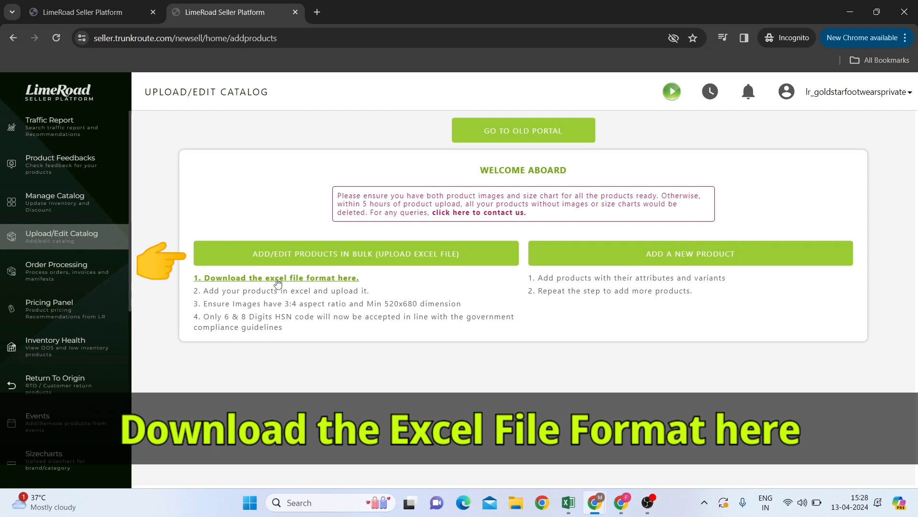
# Open the Excel file format download in the LimeRoad seller portal and search the category list for "sport".
pyautogui.click(323, 280)
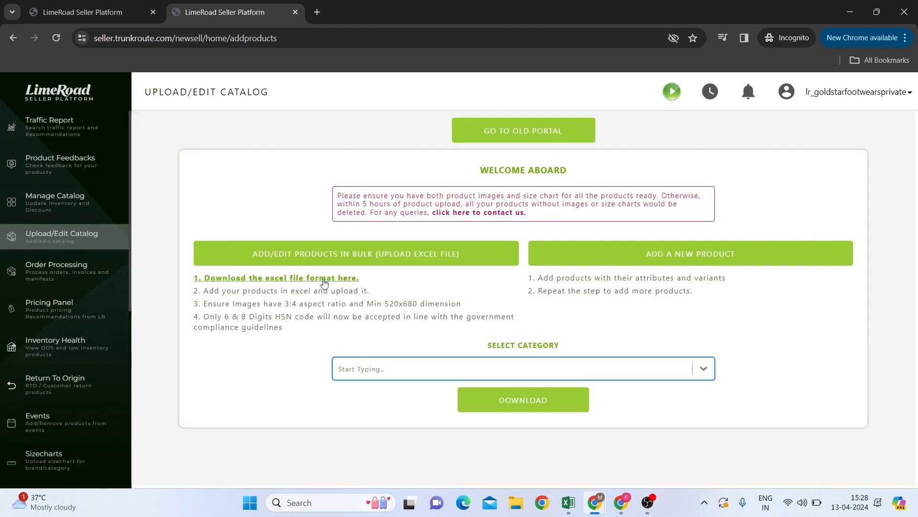
pyautogui.click(389, 372)
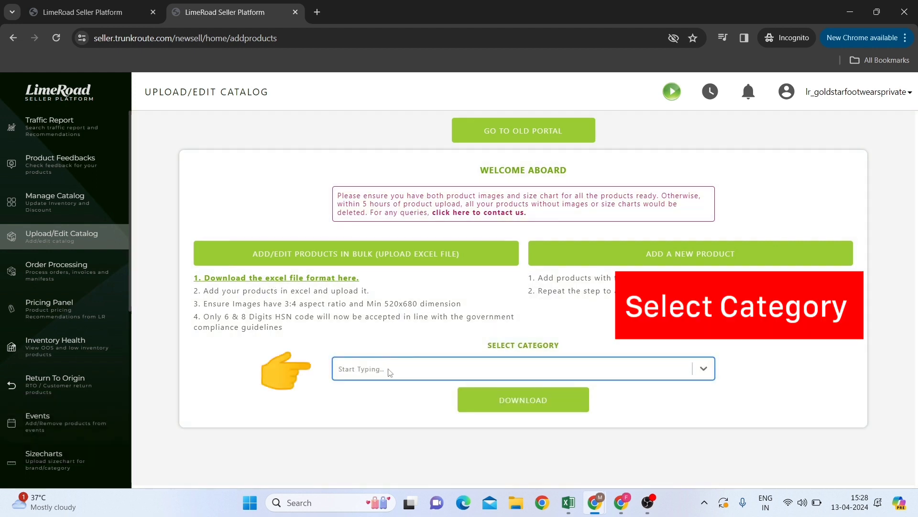
pyautogui.click(388, 372)
pyautogui.click(404, 373)
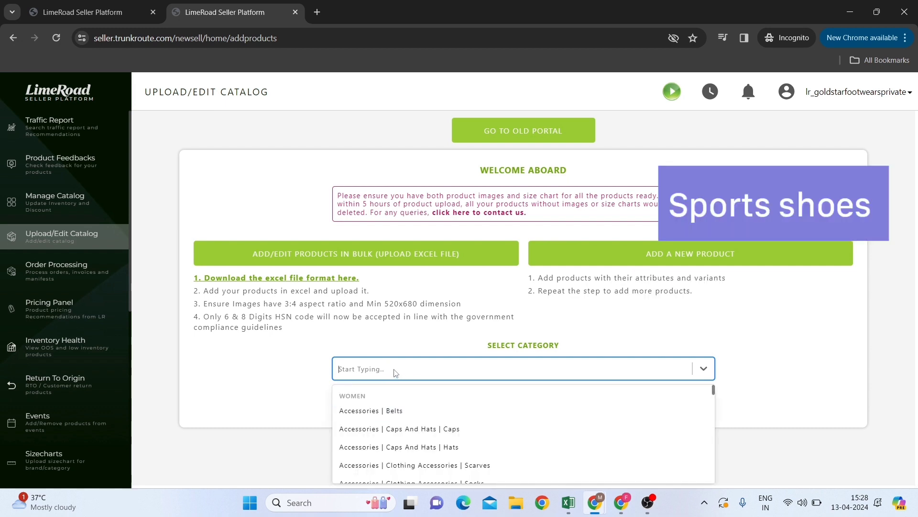
pyautogui.write('sport')
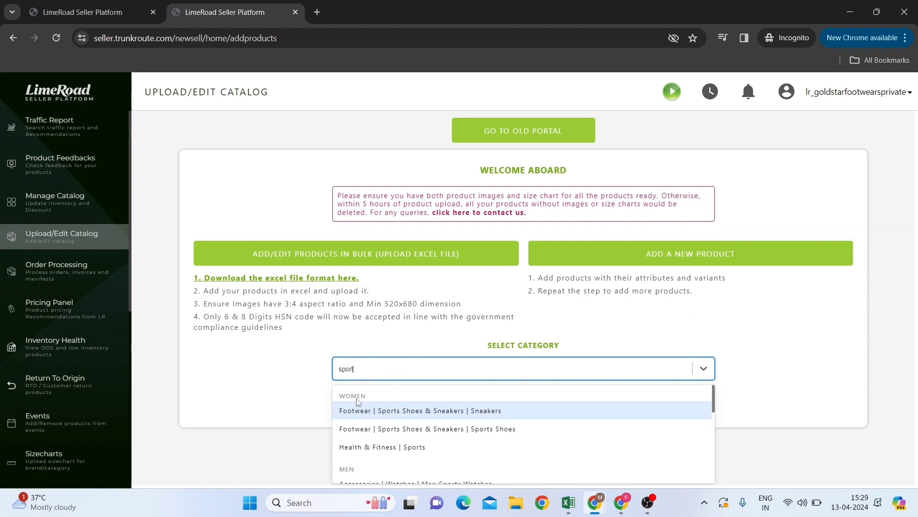
# Select the women's category "Footwear | Sports Shoes & Sneakers | Sports Shoes" for the template.
pyautogui.scroll(-1, 364, 445)
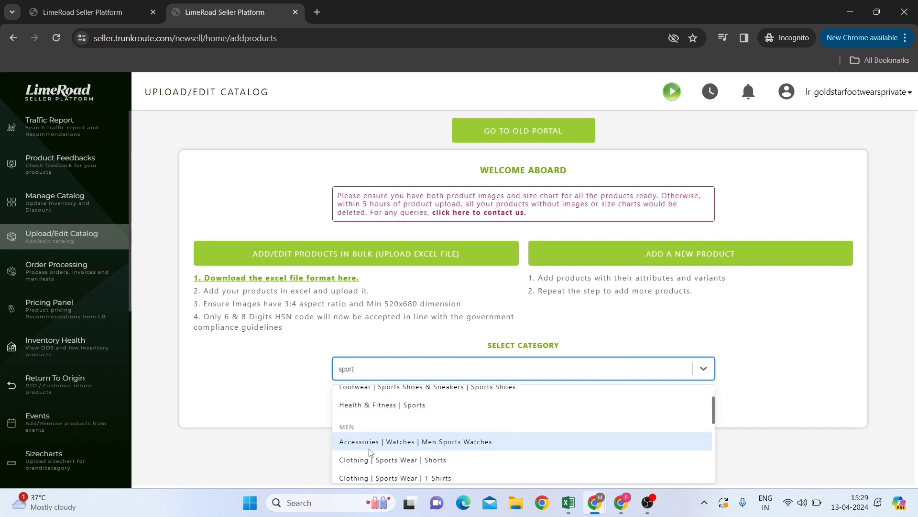
pyautogui.scroll(1, 359, 445)
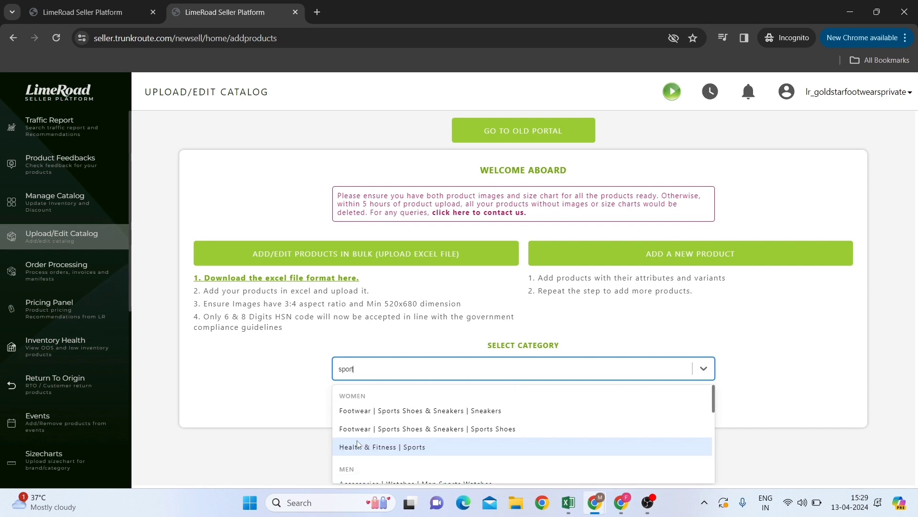
pyautogui.scroll(-5, 358, 444)
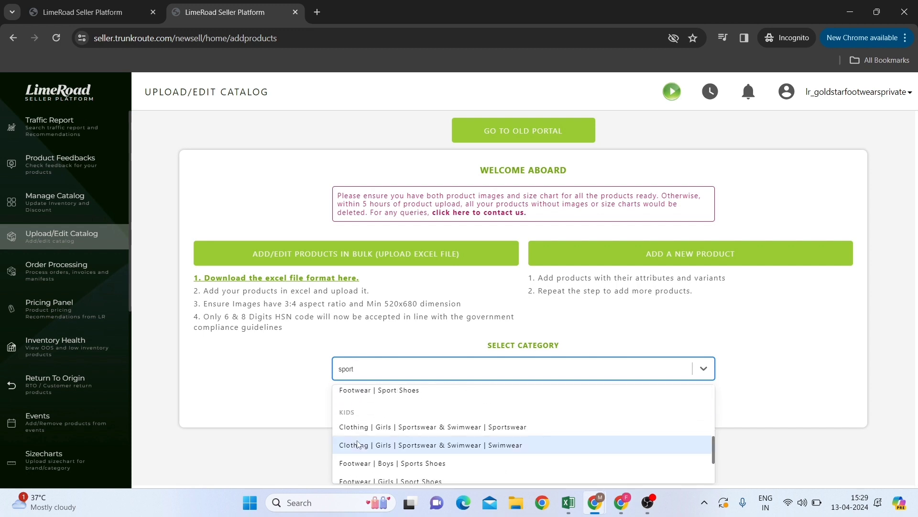
pyautogui.scroll(-2, 373, 454)
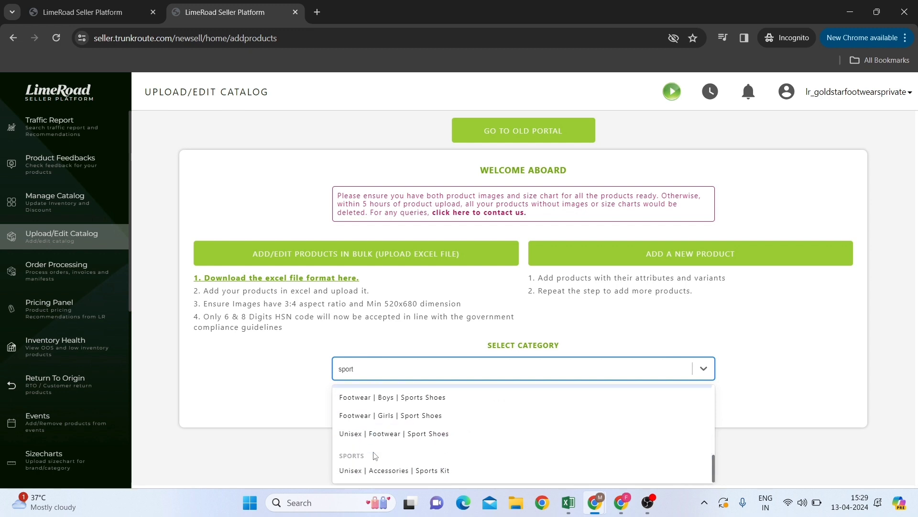
pyautogui.scroll(-1, 375, 456)
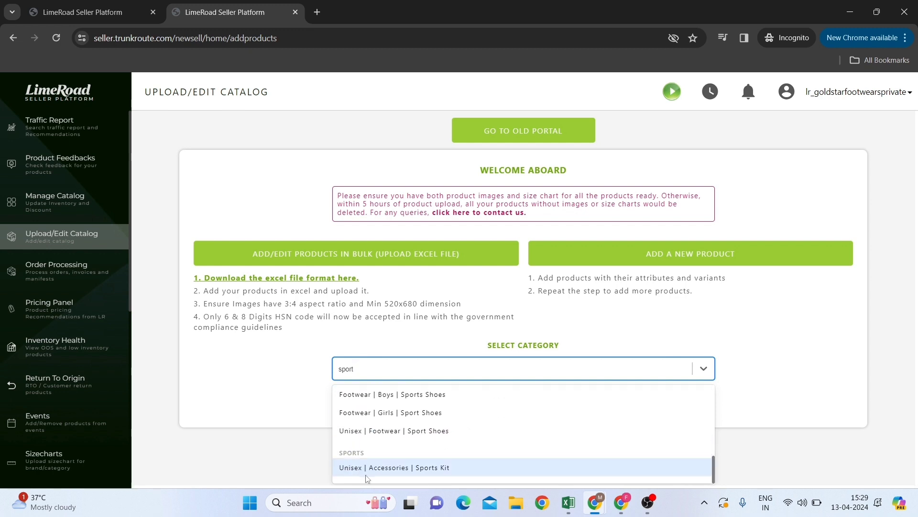
pyautogui.scroll(1, 371, 439)
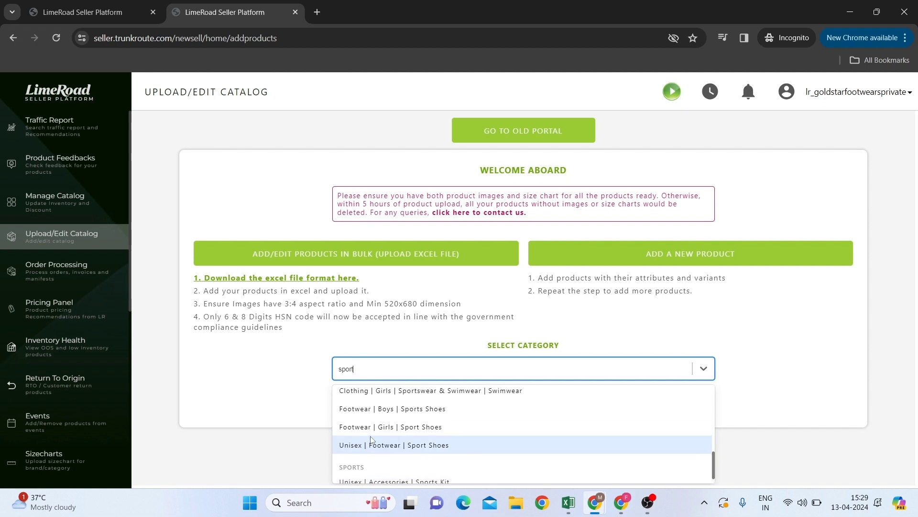
pyautogui.scroll(10, 371, 439)
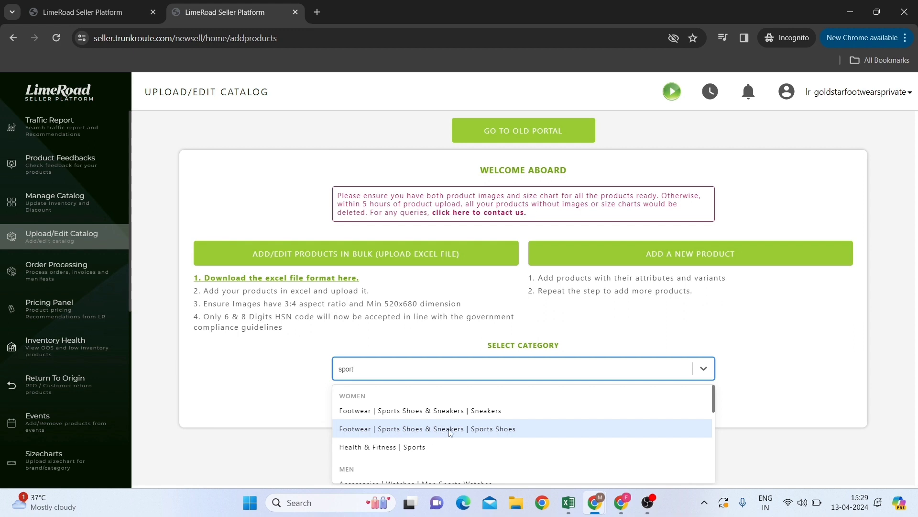
pyautogui.click(480, 432)
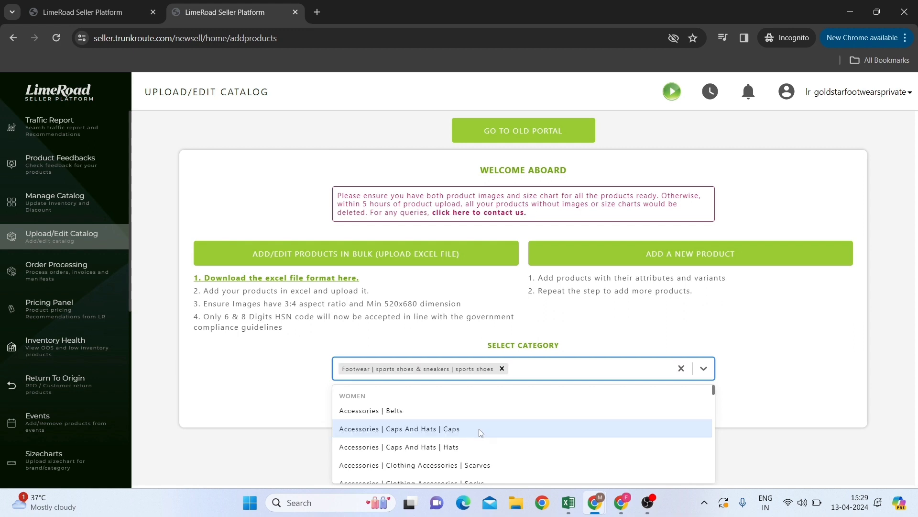
pyautogui.click(721, 389)
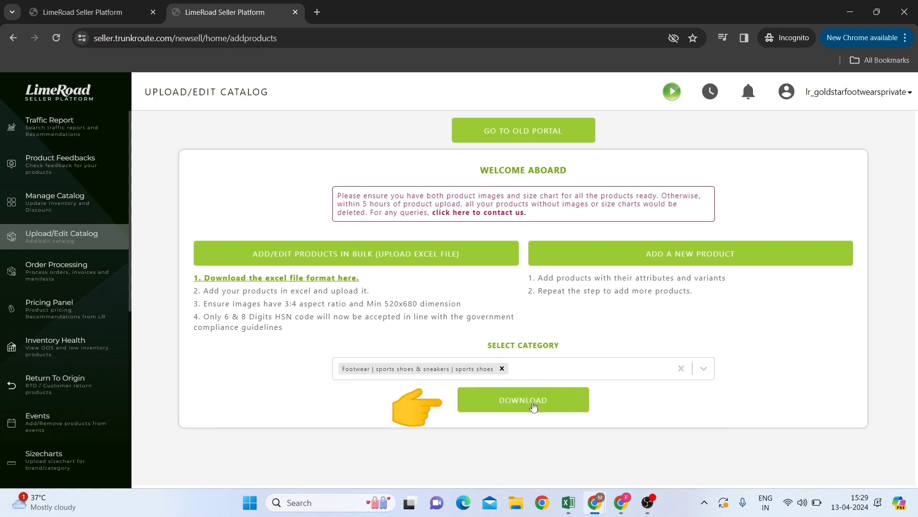
# Download the Excel template for the selected category and enable editing in the downloaded workbook.
pyautogui.click(533, 402)
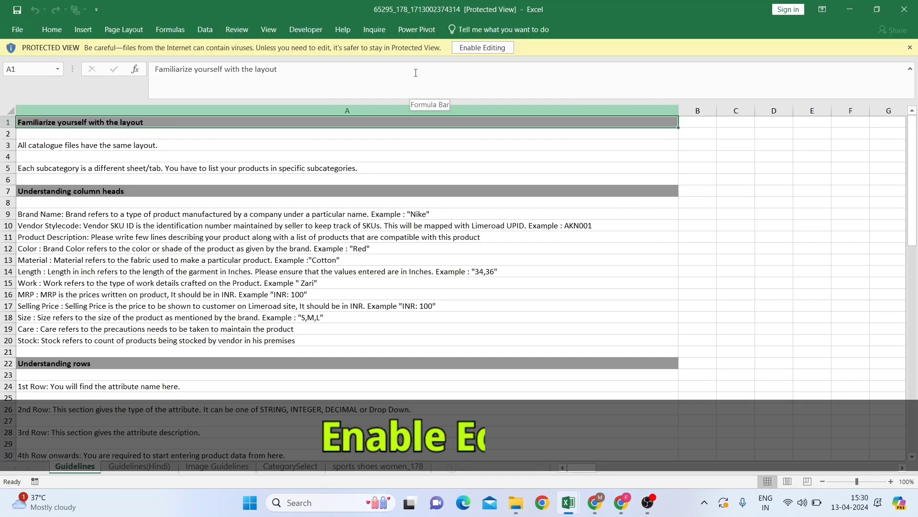
pyautogui.click(485, 48)
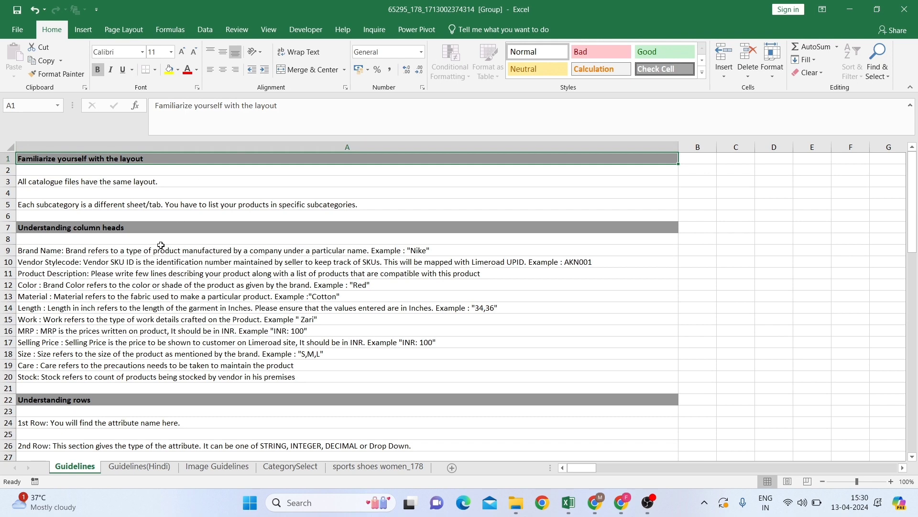
# Read the guidelines sheet's sections on column heads, rows and colour codes, including the mandatory green and optional pink cells.
pyautogui.scroll(-4, 164, 287)
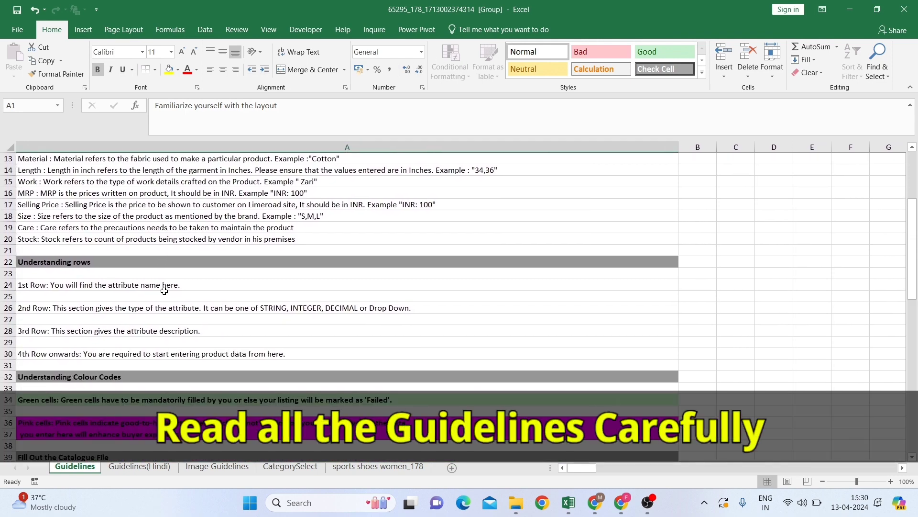
pyautogui.scroll(3, 164, 290)
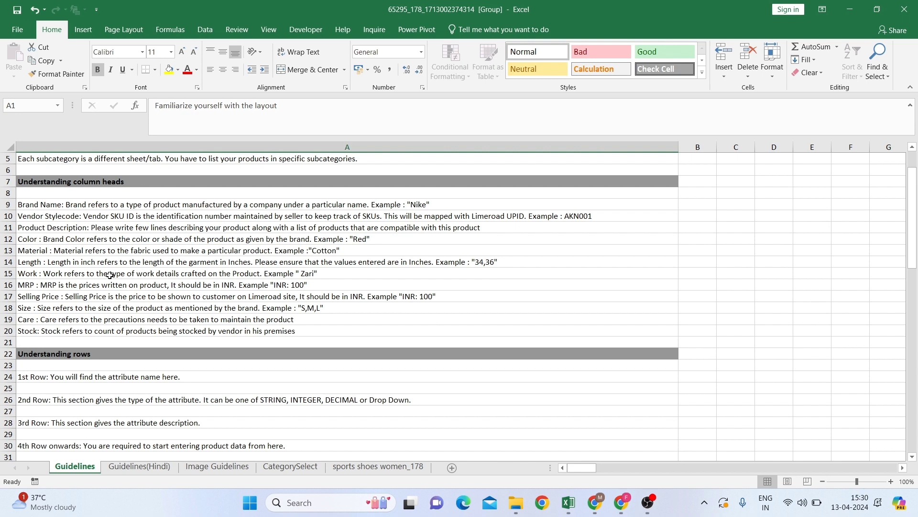
pyautogui.click(81, 251)
pyautogui.click(54, 264)
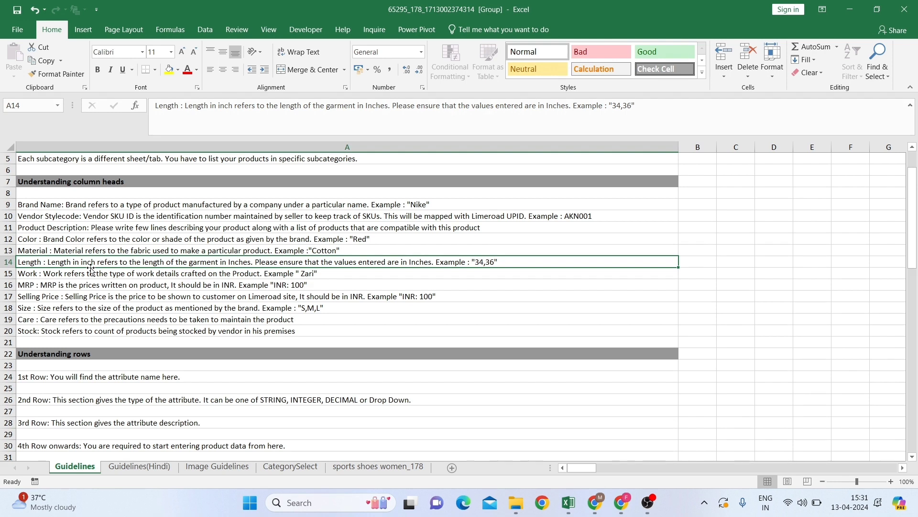
pyautogui.click(53, 275)
pyautogui.click(52, 285)
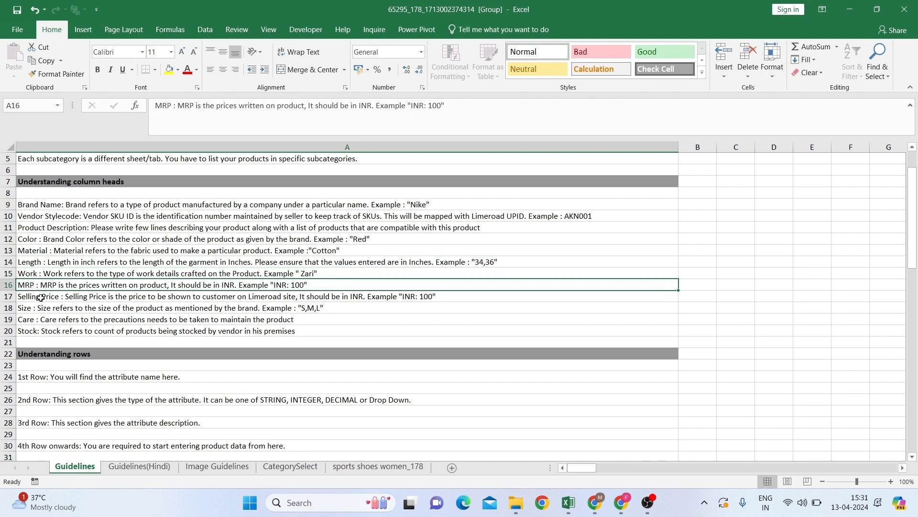
pyautogui.click(41, 298)
pyautogui.click(31, 331)
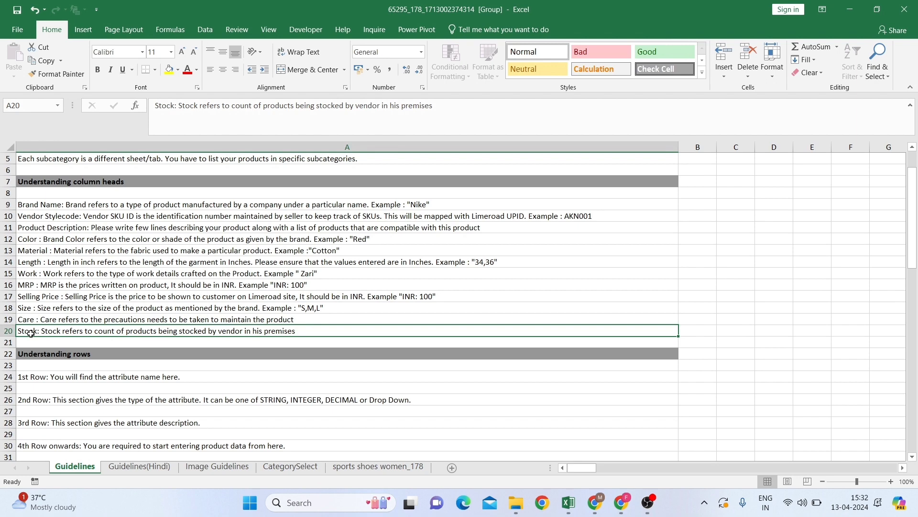
pyautogui.scroll(-4, 30, 333)
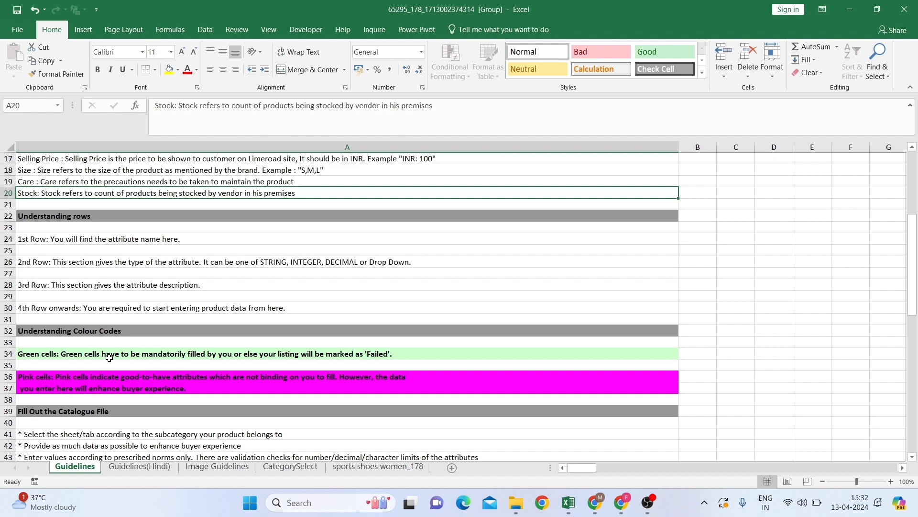
pyautogui.click(56, 392)
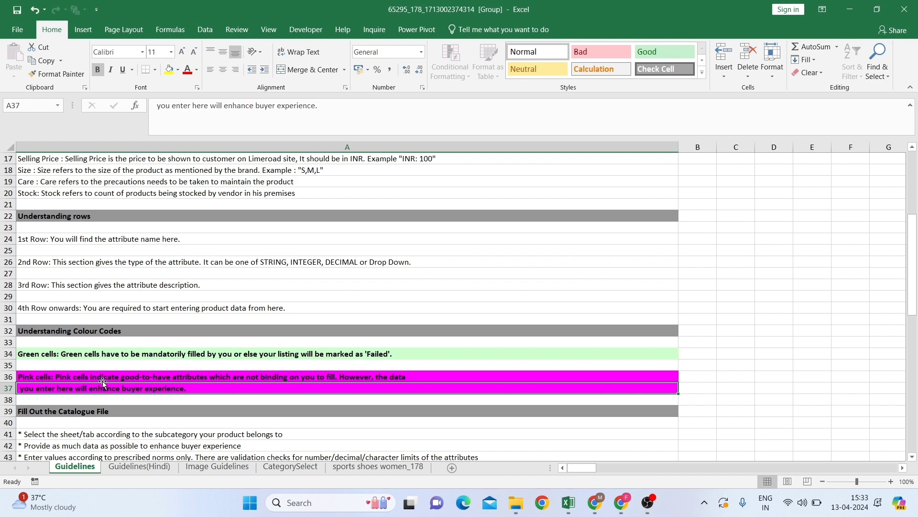
# Look through the Hindi guidelines, image guidelines and category selection sheets, ending on the sports shoes women_178 sheet.
pyautogui.click(131, 465)
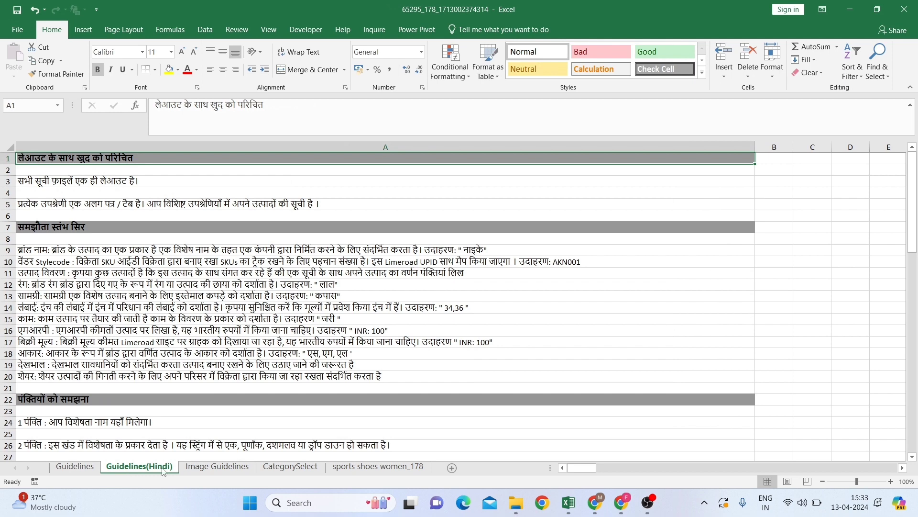
pyautogui.click(197, 468)
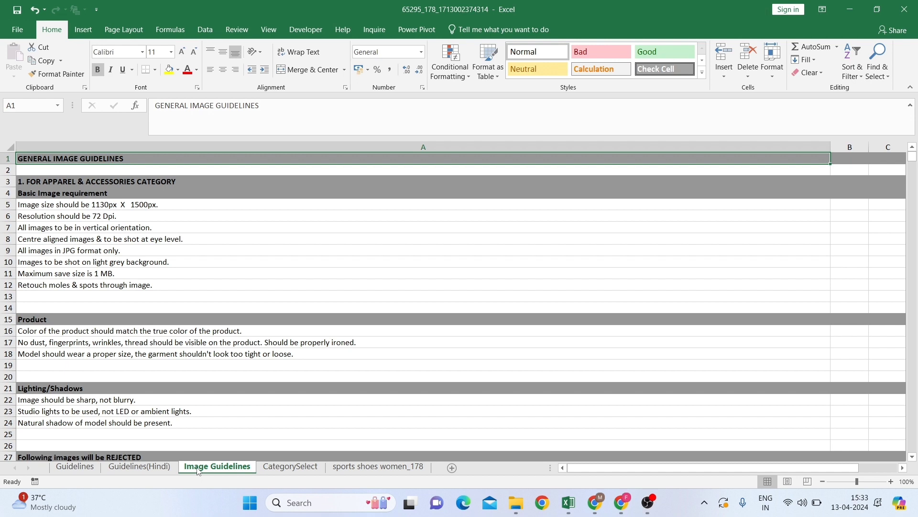
pyautogui.click(282, 469)
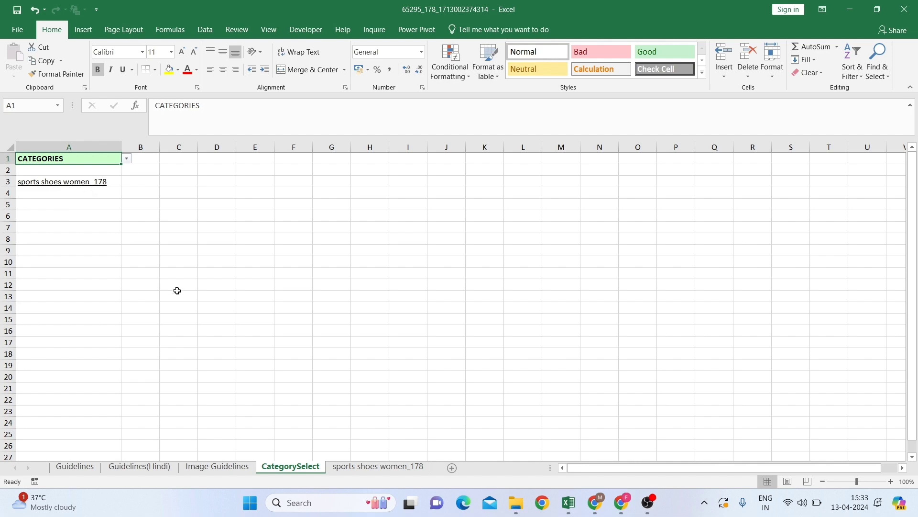
pyautogui.click(361, 468)
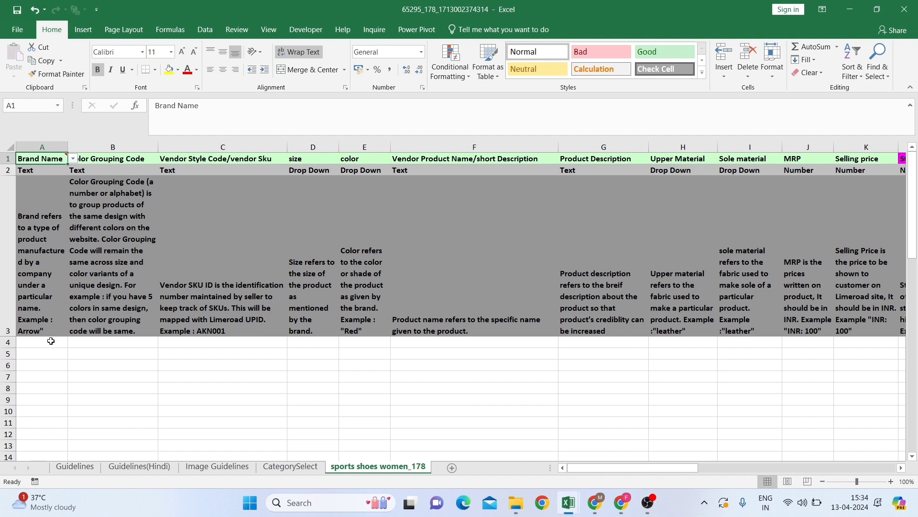
# Examine the attribute headers across row 1 from Brand Name to Shoe Pouch Included and return to the first cell.
pyautogui.press('Right')
pyautogui.press('Right')
pyautogui.press('Right')
pyautogui.press('Right')
pyautogui.press('Right')
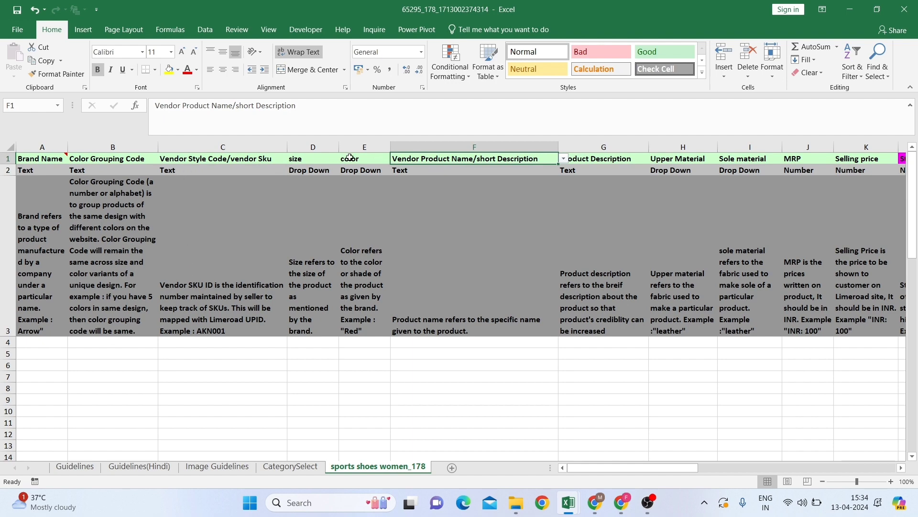
pyautogui.press('Right')
pyautogui.press('Right')
pyautogui.press('Right')
pyautogui.press('Right')
pyautogui.press('Right')
pyautogui.press('Right')
pyautogui.press('Right')
pyautogui.press('Right')
pyautogui.press('Right')
pyautogui.press('Right')
pyautogui.press('Right')
pyautogui.press('Right')
pyautogui.press('Right')
pyautogui.press('Right')
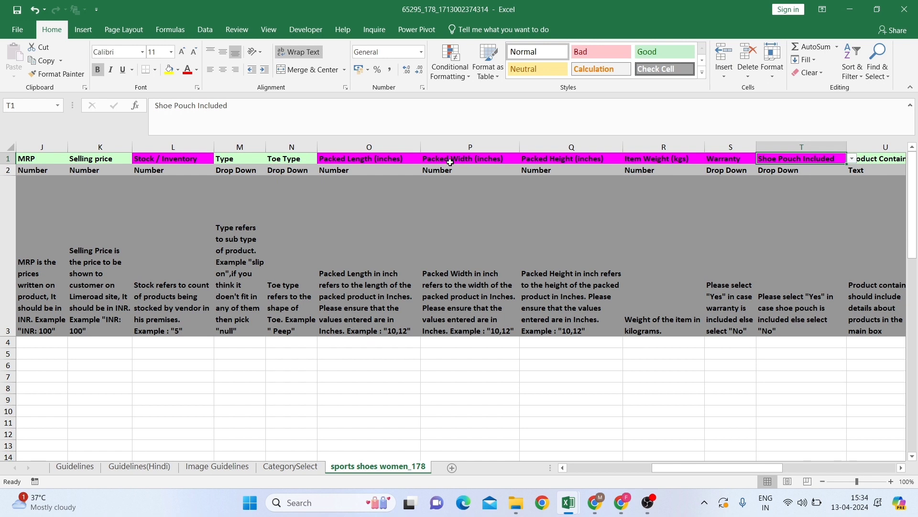
pyautogui.hotkey('ctrl', 'Home')
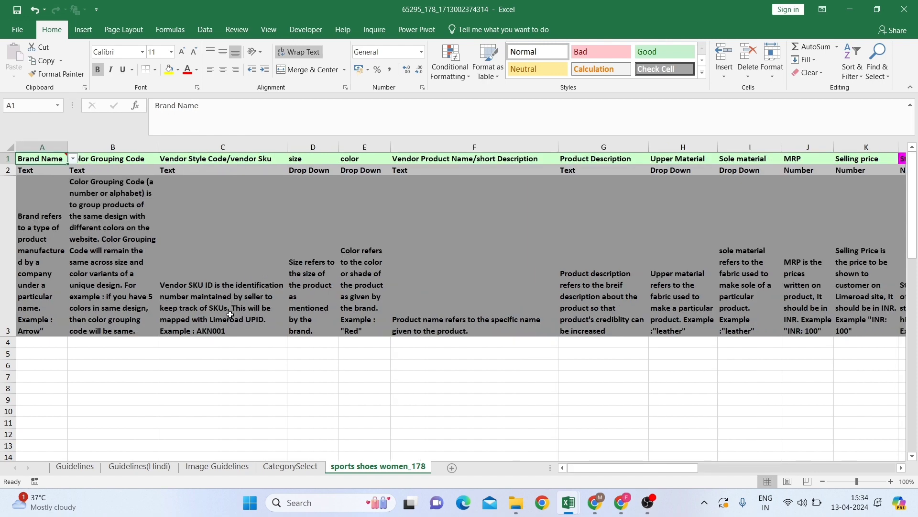
# Choose GOLDSTAR as the brand name in the first product row, cell A4.
pyautogui.click(43, 341)
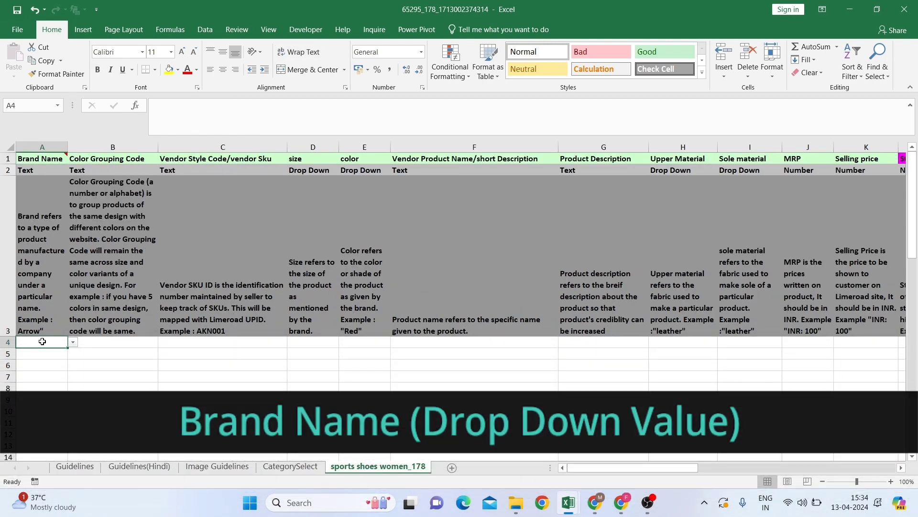
pyautogui.hotkey('alt', 'Down')
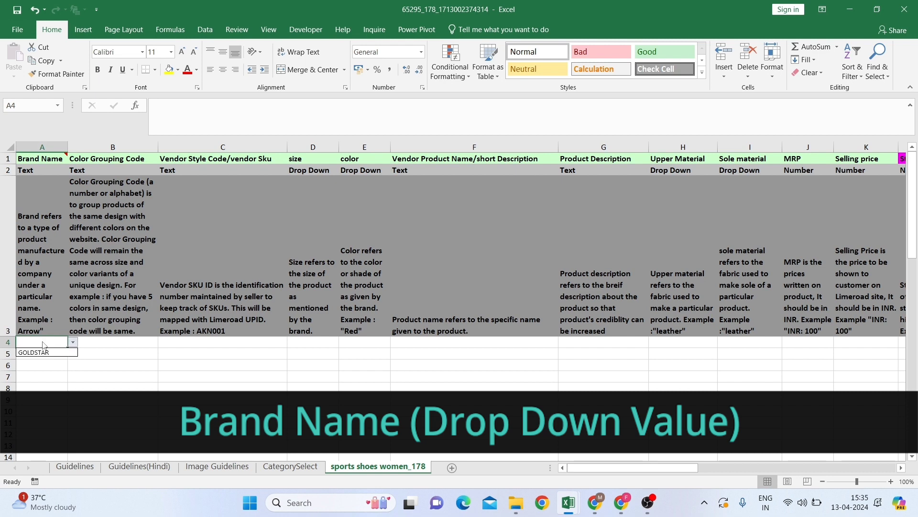
pyautogui.press('Return')
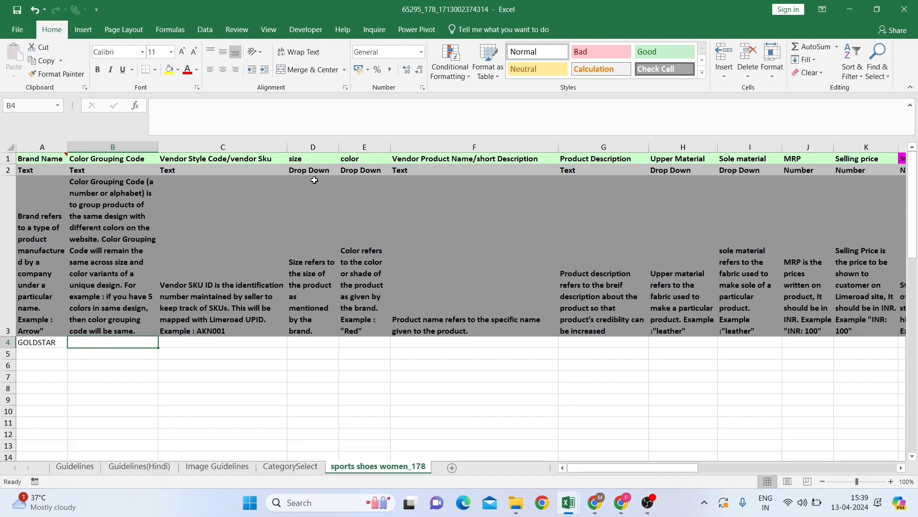
# Copy the four Starlite-10-Grey Pink item names from the master sheet and paste them as values into Color Grouping Code from B4.
pyautogui.hotkey('alt', 'Tab')
pyautogui.click(314, 180)
pyautogui.click(110, 310)
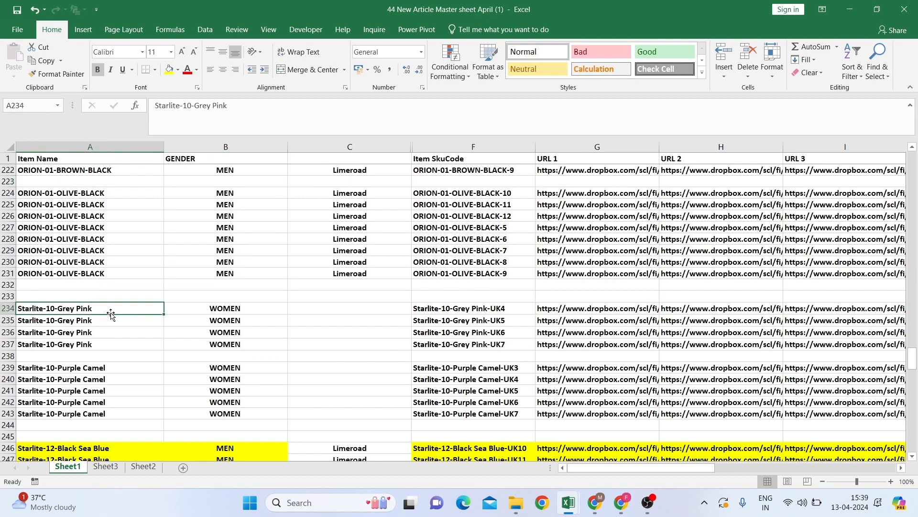
pyautogui.hotkey('shift', 'Down')
pyautogui.hotkey('shift', 'Down')
pyautogui.hotkey('shift', 'Down')
pyautogui.hotkey('ctrl', 'c')
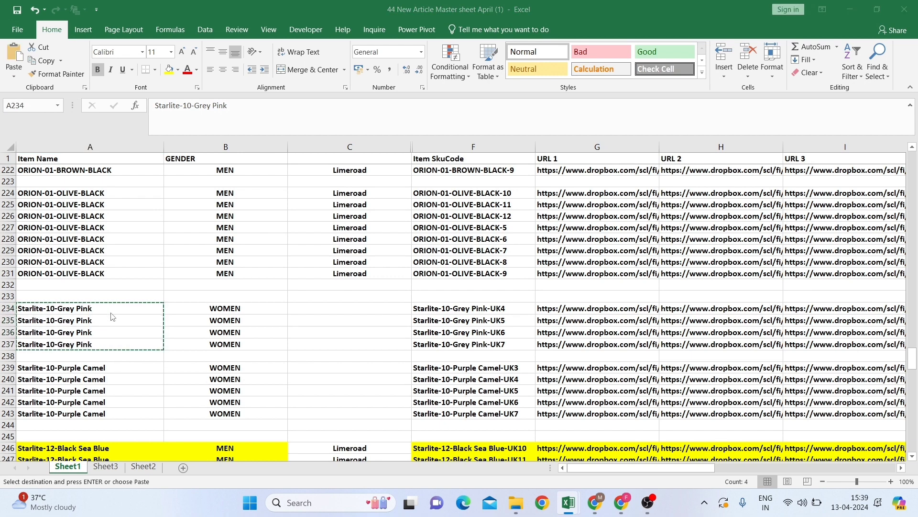
pyautogui.hotkey('alt', 'Tab')
pyautogui.hotkey('ctrl', 'alt', 'v')
pyautogui.press('v')
pyautogui.press('Return')
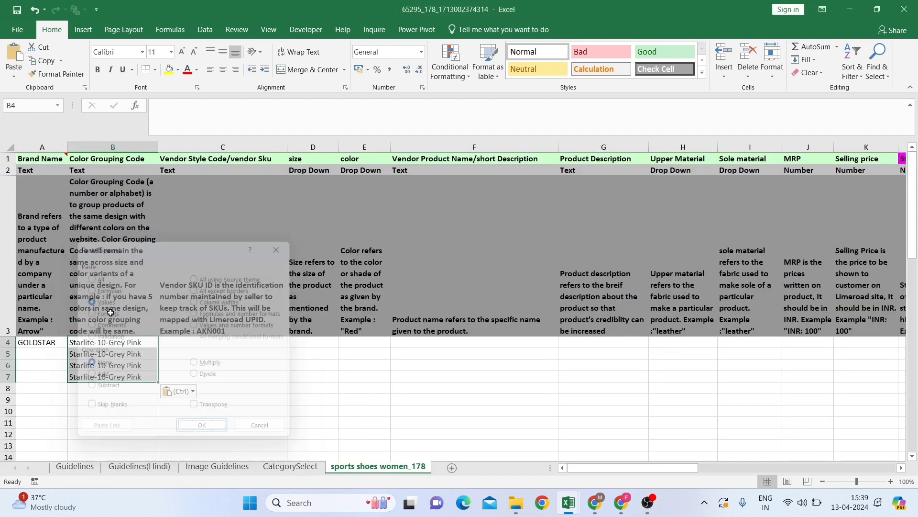
# Fill the GOLDSTAR brand name down through cells A4 to A7.
pyautogui.press('Left')
pyautogui.hotkey('shift', 'Down')
pyautogui.hotkey('shift', 'Down')
pyautogui.hotkey('shift', 'Down')
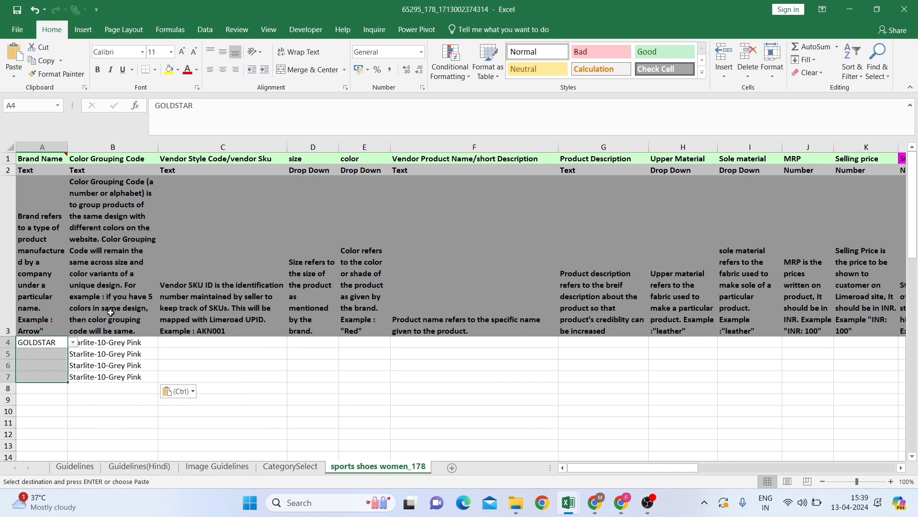
pyautogui.hotkey('ctrl', 'd')
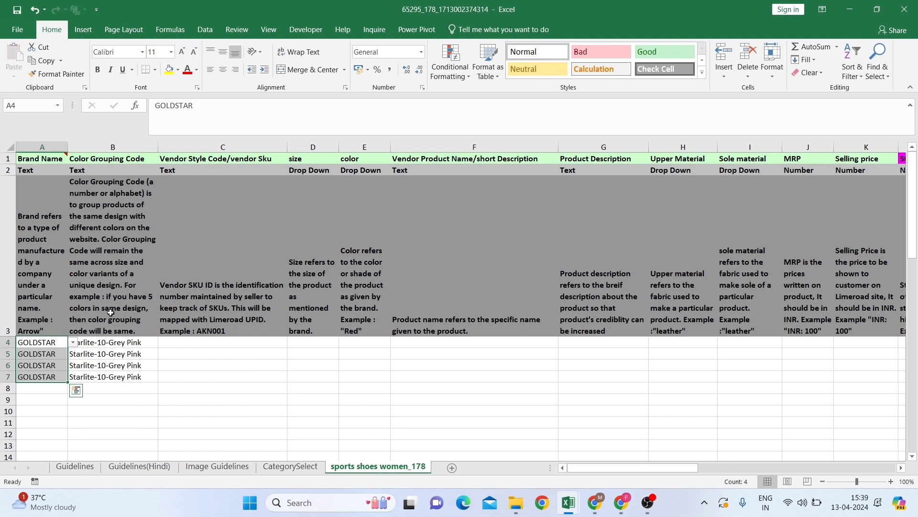
# Copy the four Starlite-10-Grey Pink SKU codes (UK4 to UK7) from the master sheet into the Vendor Style Code column from C4.
pyautogui.press('Right')
pyautogui.press('Right')
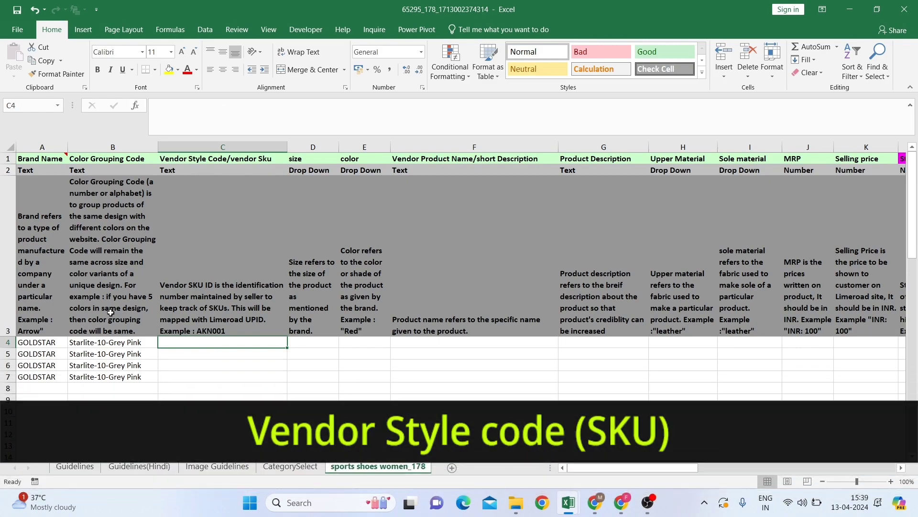
pyautogui.hotkey('alt', 'Tab')
pyautogui.press('Right')
pyautogui.press('Right')
pyautogui.press('Right')
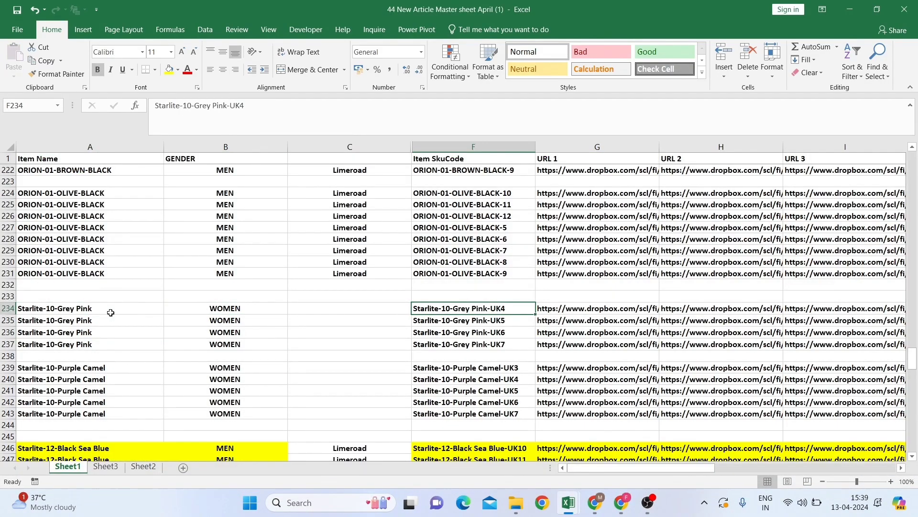
pyautogui.hotkey('shift', 'Down')
pyautogui.hotkey('shift', 'Down')
pyautogui.hotkey('shift', 'Down')
pyautogui.hotkey('ctrl', 'c')
pyautogui.hotkey('alt', 'Tab')
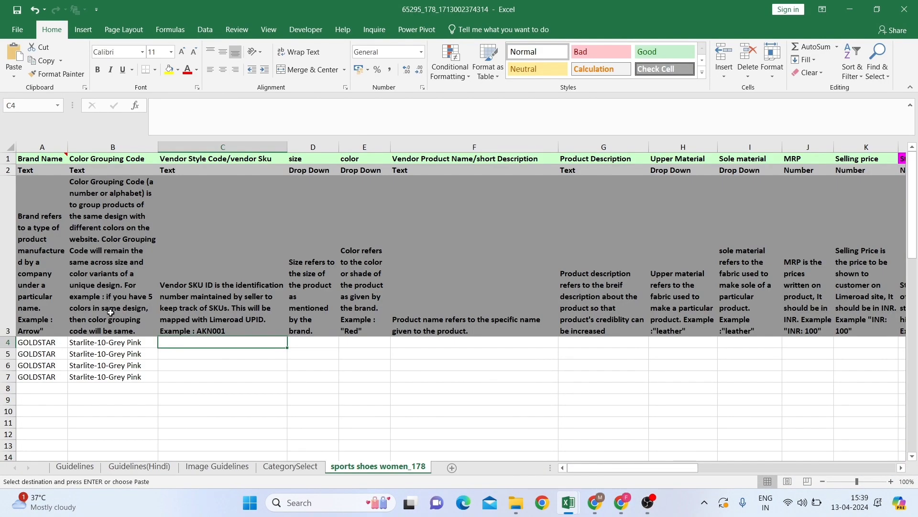
pyautogui.hotkey('ctrl', 'v')
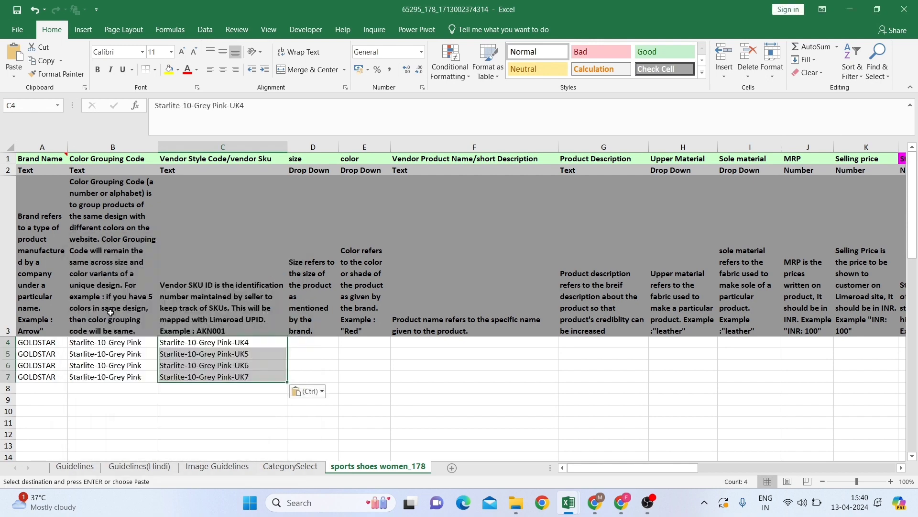
# Set the size of the Starlite-10-Grey Pink-UK4 row to 4 (UK).
pyautogui.press('Right')
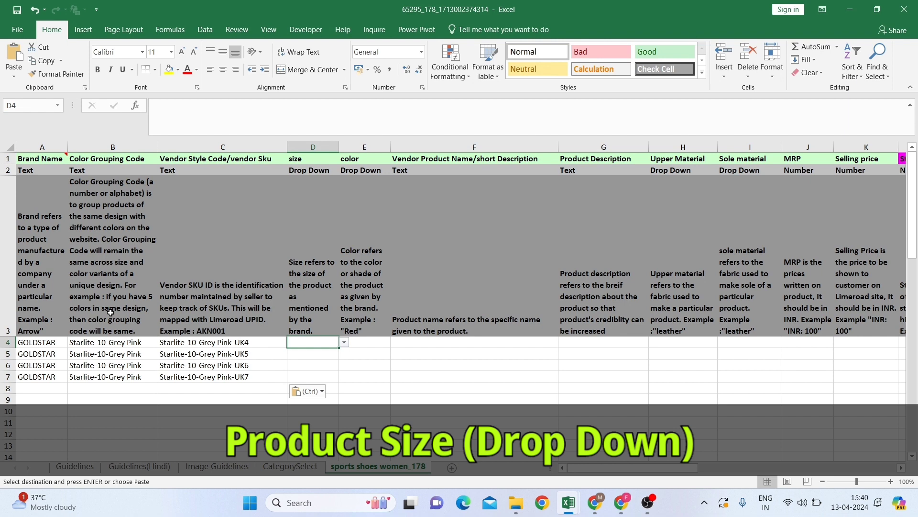
pyautogui.press('Left')
pyautogui.press('Left')
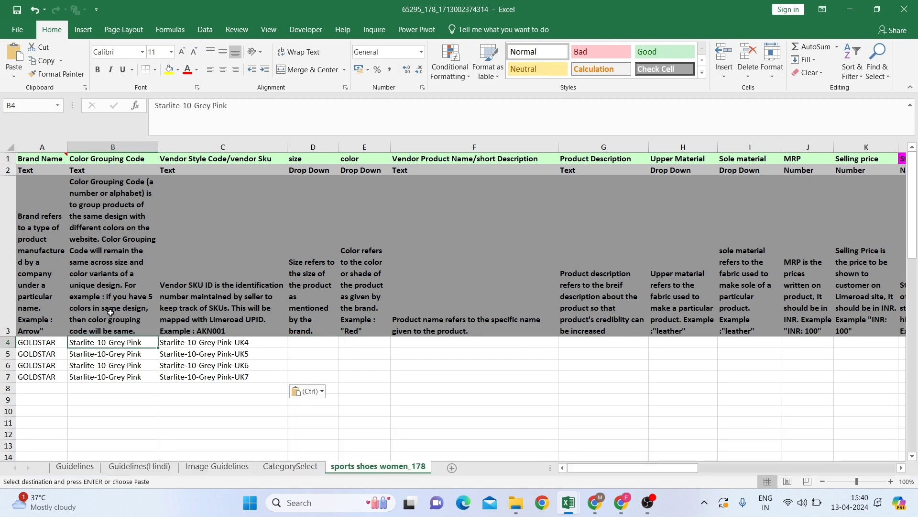
pyautogui.press('Right')
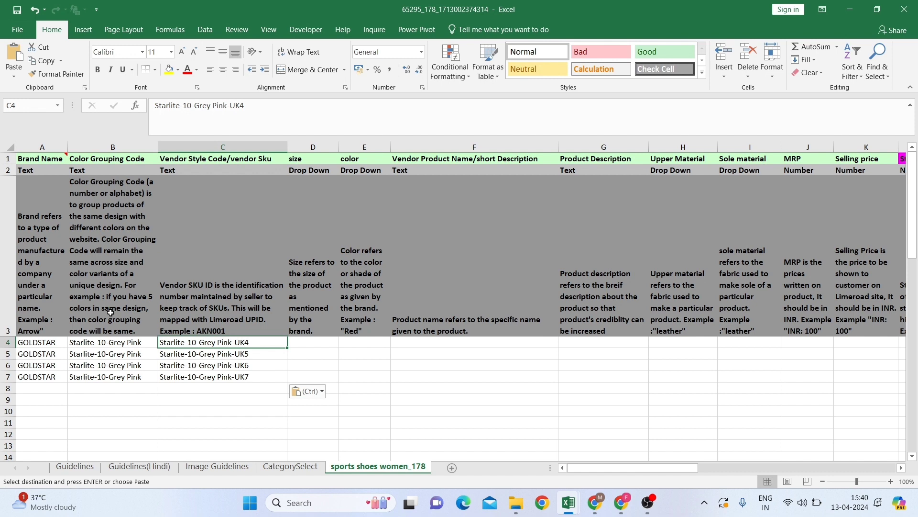
pyautogui.press('Right')
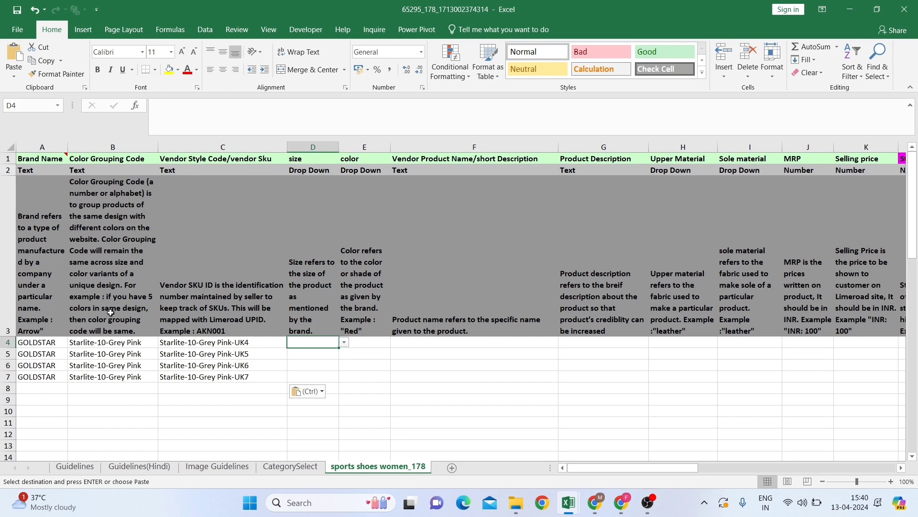
pyautogui.hotkey('alt', 'Down')
pyautogui.press('Down')
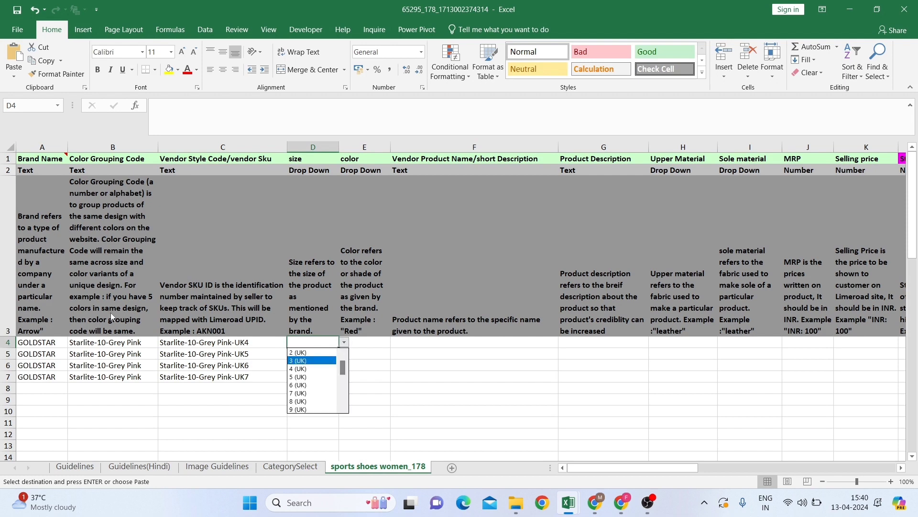
pyautogui.press('Down')
pyautogui.press('Return')
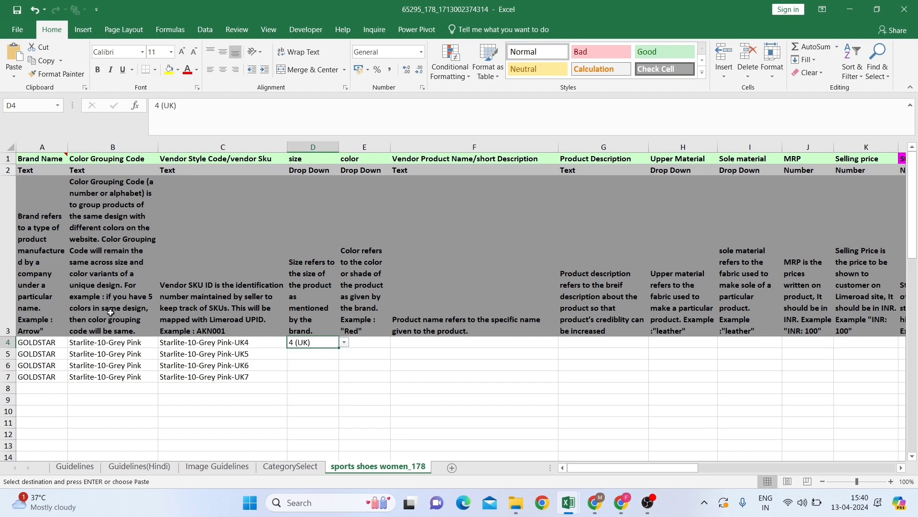
# Set the sizes of the Starlite-10-Grey Pink-UK5 and UK6 rows to 5 (UK) and 6 (UK).
pyautogui.press('Down')
pyautogui.hotkey('alt', 'Down')
pyautogui.press('Down')
pyautogui.press('Return')
pyautogui.press('Down')
pyautogui.hotkey('alt', 'Down')
pyautogui.press('Down')
pyautogui.press('Down')
pyautogui.press('Down')
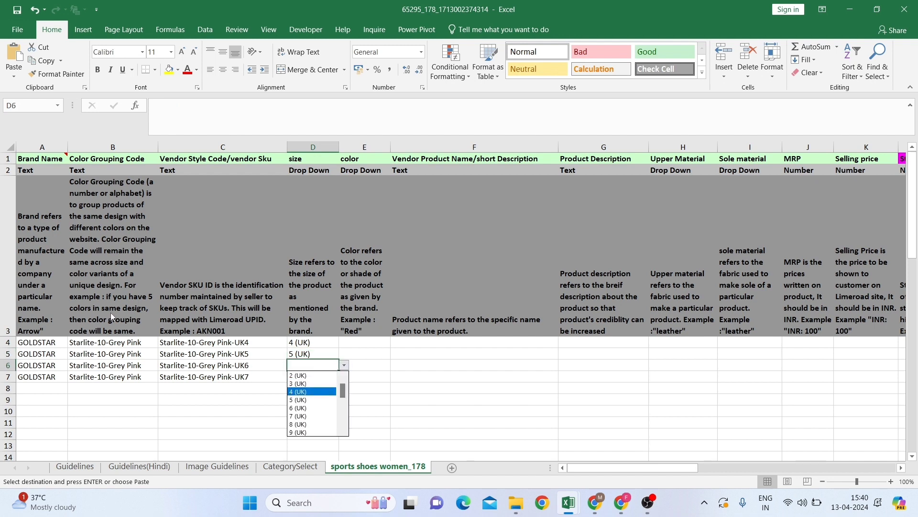
pyautogui.press('Return')
# Set the size of the Starlite-10-Grey Pink-UK7 row to 7 (UK).
pyautogui.press('Down')
pyautogui.hotkey('alt', 'Down')
pyautogui.press('Down')
pyautogui.press('Down')
pyautogui.press('Down')
pyautogui.press('Down')
pyautogui.press('Down')
pyautogui.press('Down')
pyautogui.press('Return')
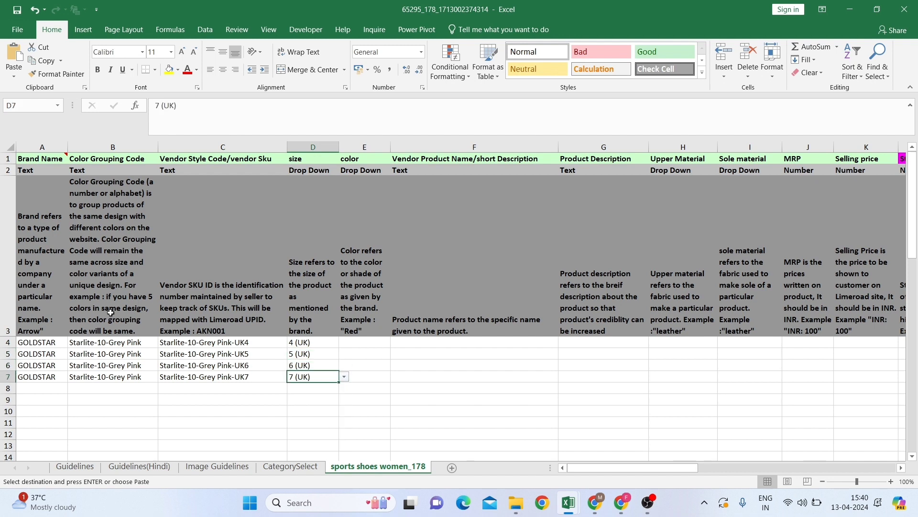
# Set the color of the Starlite-10-Grey Pink-UK4 row to pink.
pyautogui.press('Up')
pyautogui.press('Up')
pyautogui.press('Up')
pyautogui.press('Right')
pyautogui.press('Up')
pyautogui.press('Up')
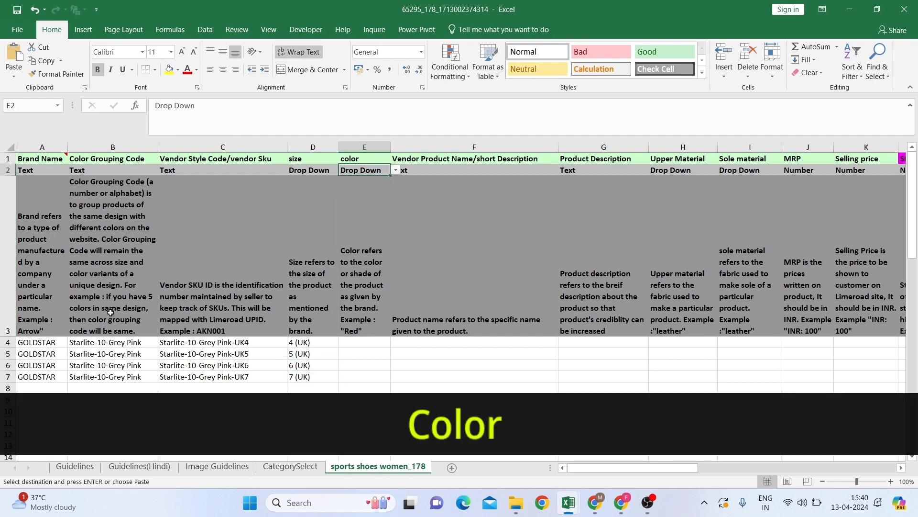
pyautogui.press('Down')
pyautogui.press('Down')
pyautogui.hotkey('alt', 'Down')
pyautogui.press('Down')
pyautogui.press('Down')
pyautogui.press('Down')
pyautogui.press('Down')
pyautogui.press('Down')
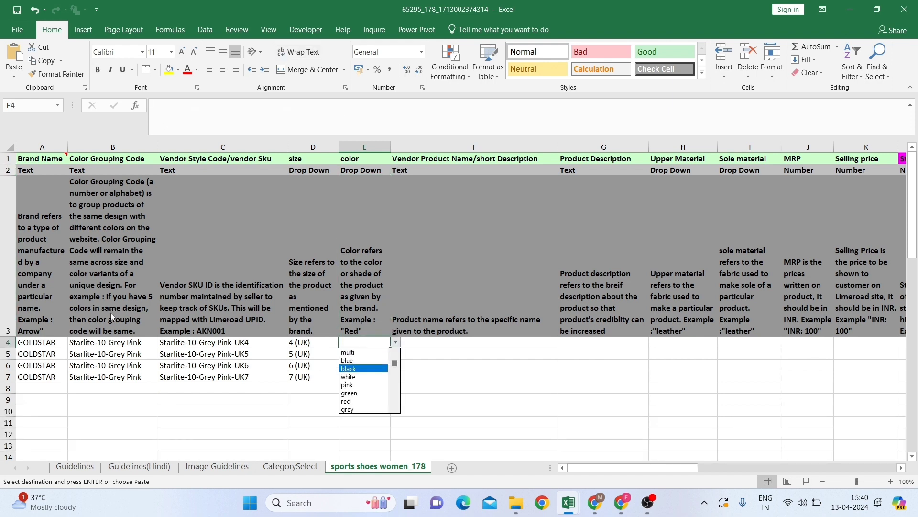
pyautogui.press('Return')
# Fill the pink color down from E4 to the UK5, UK6 and UK7 rows.
pyautogui.hotkey('shift', 'Down')
pyautogui.hotkey('shift', 'Down')
pyautogui.hotkey('shift', 'Down')
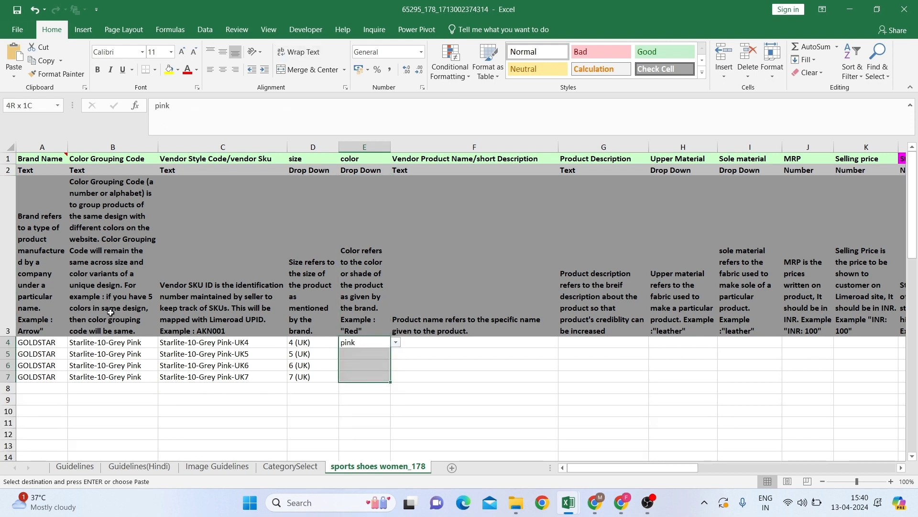
pyautogui.press('Return')
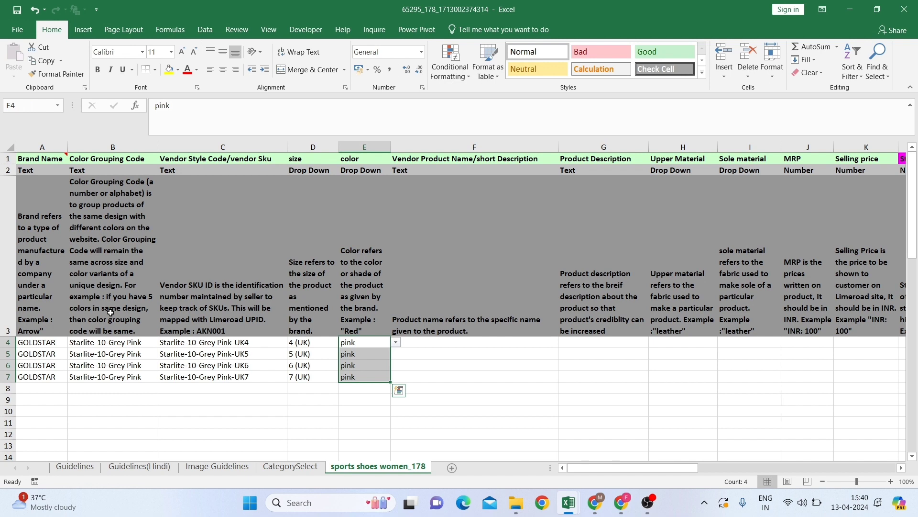
# Copy the four Goldstar Women's Grey Pink titles from the master sheet and paste them as values into the Vendor Product Name column from F4.
pyautogui.press('Right')
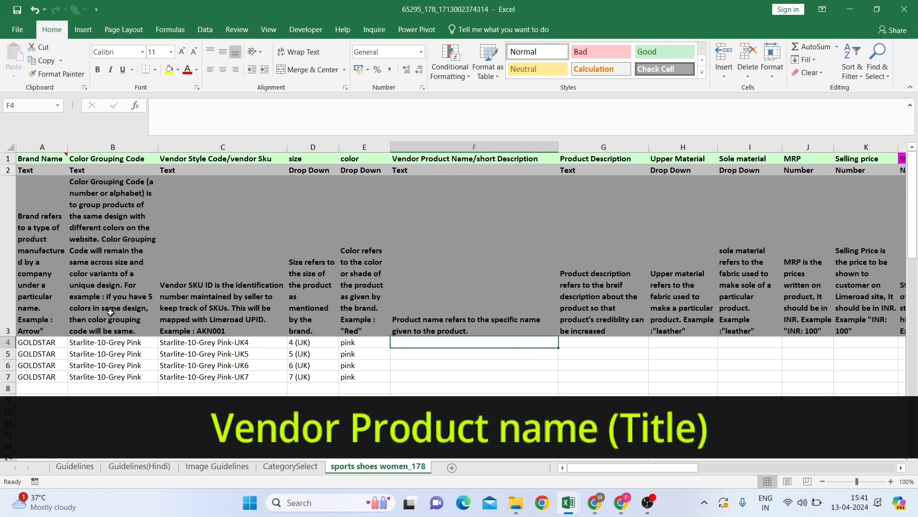
pyautogui.hotkey('alt', 'Tab')
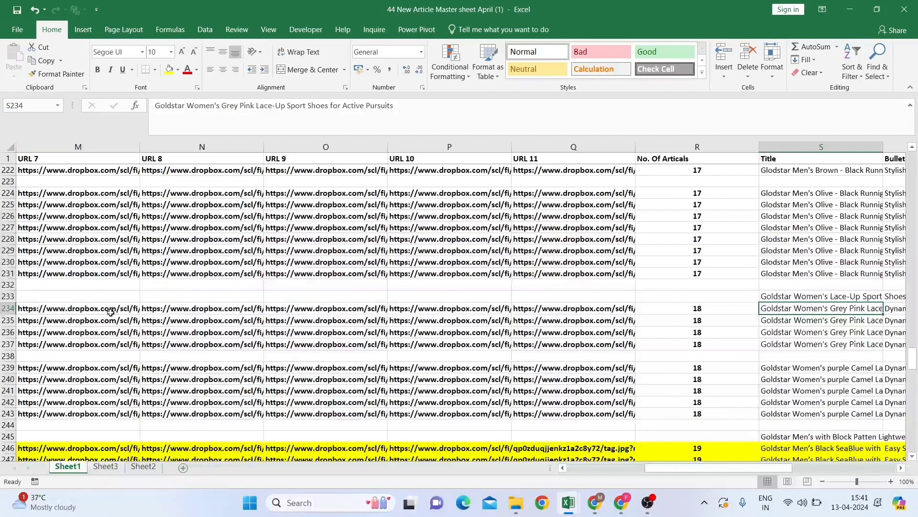
pyautogui.hotkey('shift', 'Down')
pyautogui.hotkey('shift', 'Down')
pyautogui.hotkey('shift', 'Down')
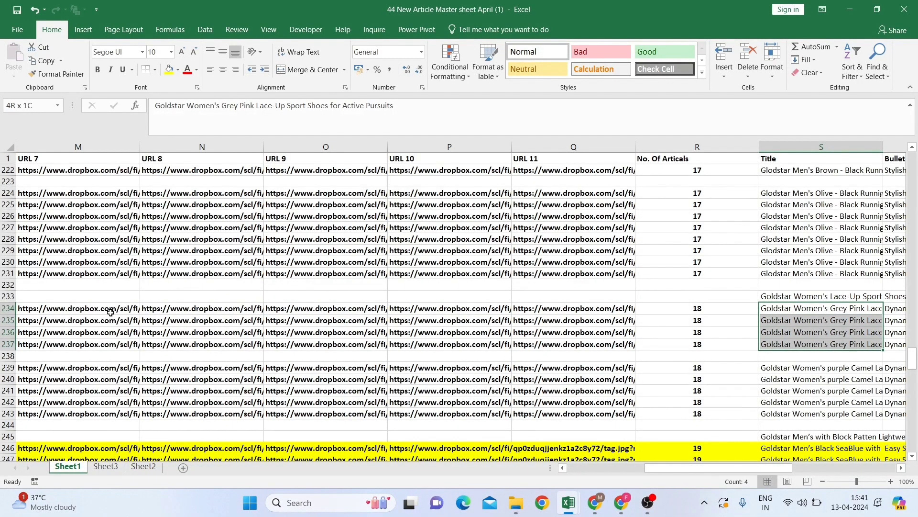
pyautogui.hotkey('ctrl', 'c')
pyautogui.hotkey('alt', 'Tab')
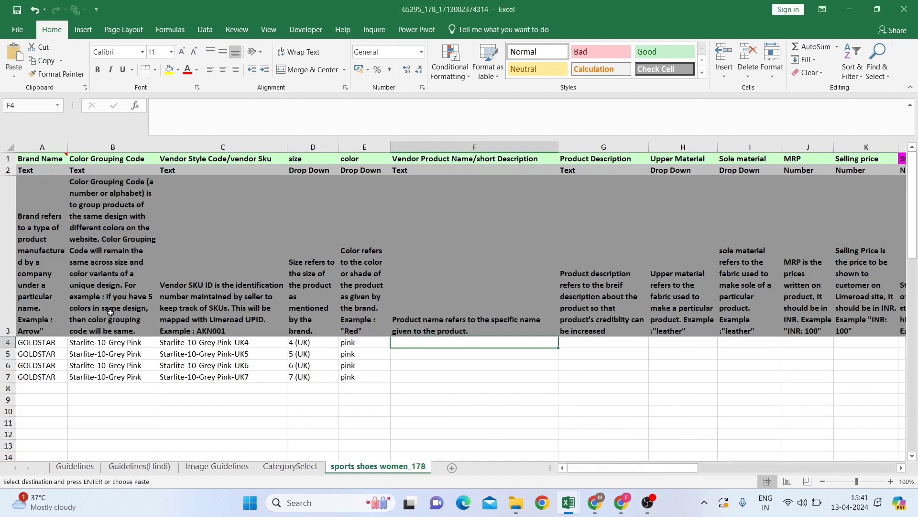
pyautogui.hotkey('ctrl', 'alt', 'v')
pyautogui.press('v')
pyautogui.press('Return')
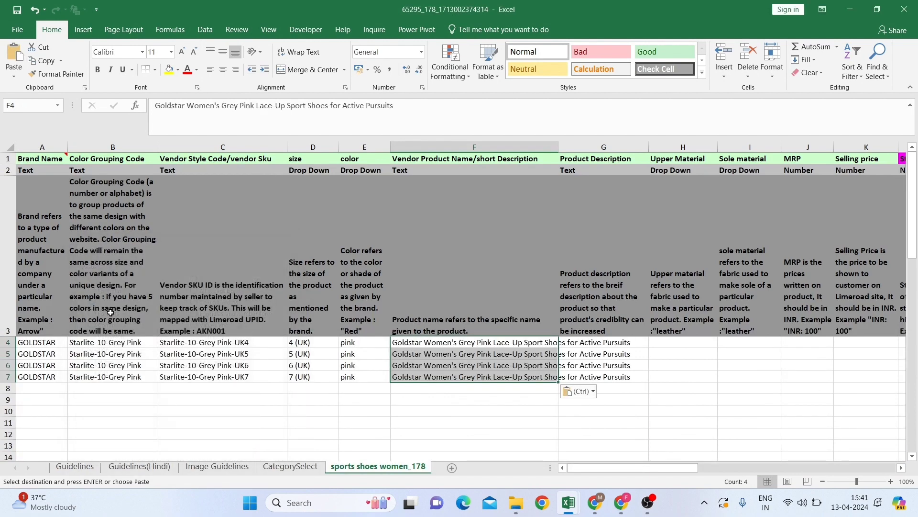
pyautogui.press('Up')
pyautogui.press('Down')
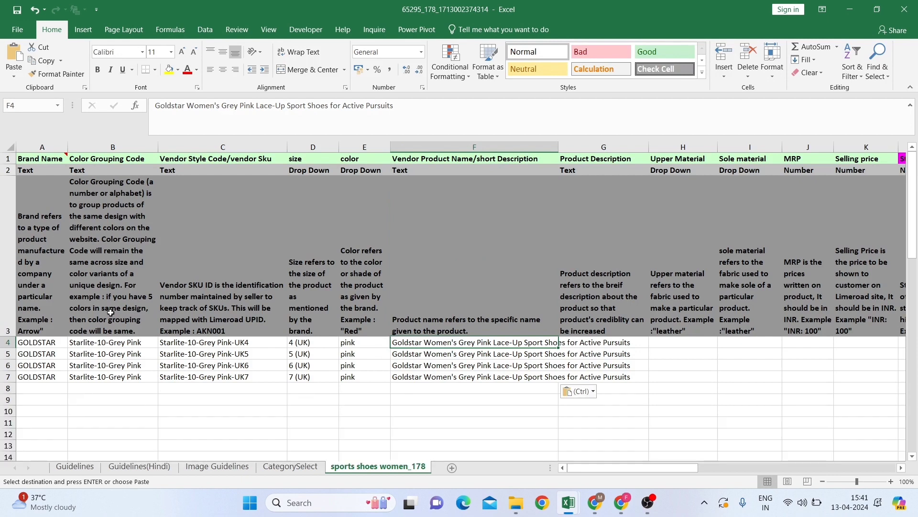
# Paste the Starlite product description from the master sheet into the Product Description cells G4 to G7.
pyautogui.press('Right')
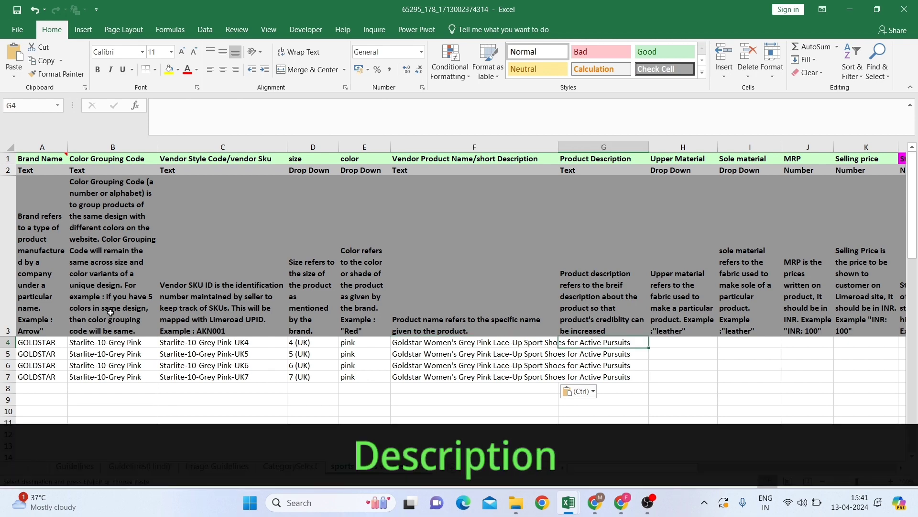
pyautogui.hotkey('ctrl', 'v')
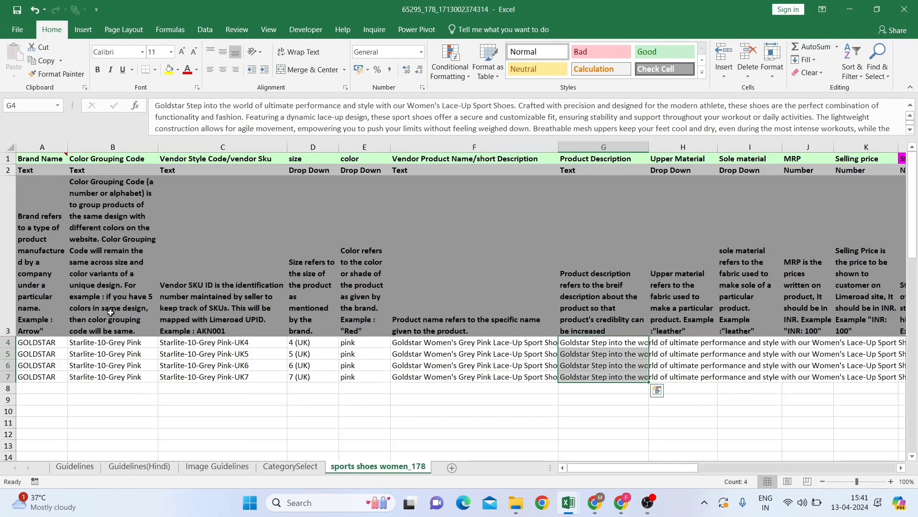
# Look up the upper and mid sole materials of the Grey Pink UK4 row in the master sheet.
pyautogui.press('Right')
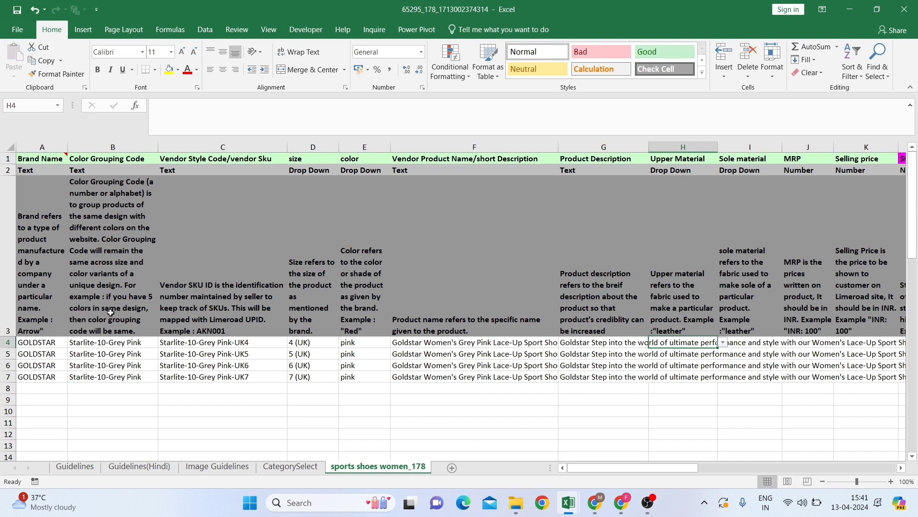
pyautogui.hotkey('alt', 'Tab')
pyautogui.press('Right')
pyautogui.press('Right')
pyautogui.press('Right')
pyautogui.press('Right')
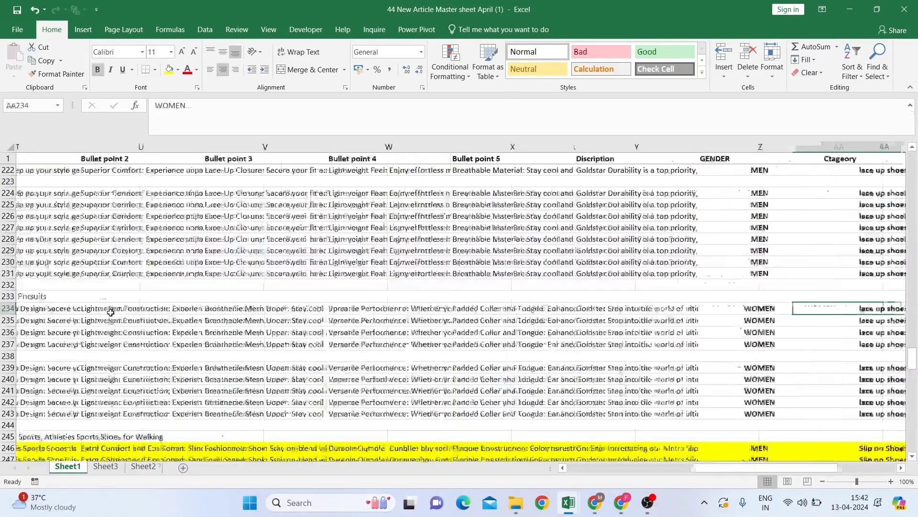
pyautogui.press('Right')
pyautogui.press('Right')
pyautogui.press('Right')
pyautogui.press('Right')
pyautogui.press('Right')
pyautogui.press('Right')
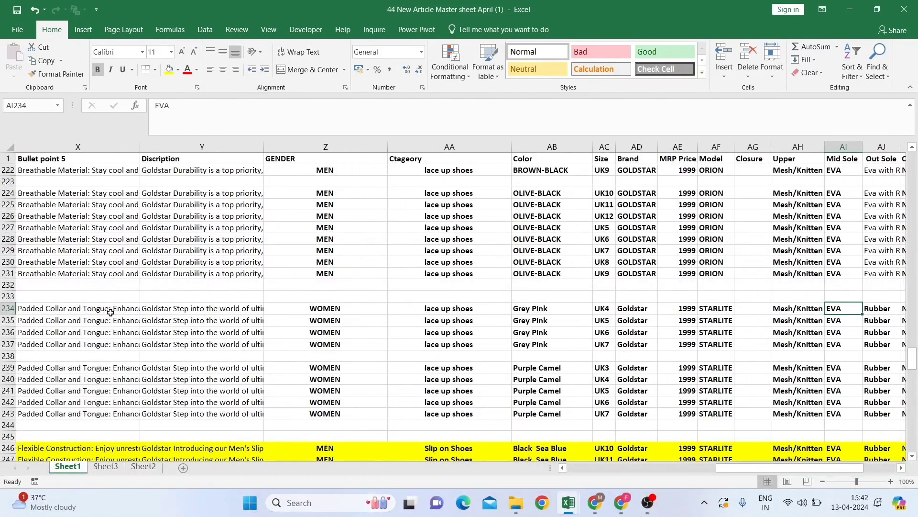
# Set the Upper Material of the Starlite-10-Grey Pink-UK4 row to Mesh in the category template.
pyautogui.hotkey('alt', 'Tab')
pyautogui.hotkey('alt', 'Down')
pyautogui.press('Down')
pyautogui.press('Down')
pyautogui.press('Down')
pyautogui.press('Down')
pyautogui.press('Down')
pyautogui.press('Down')
pyautogui.press('Down')
pyautogui.press('Down')
pyautogui.press('Return')
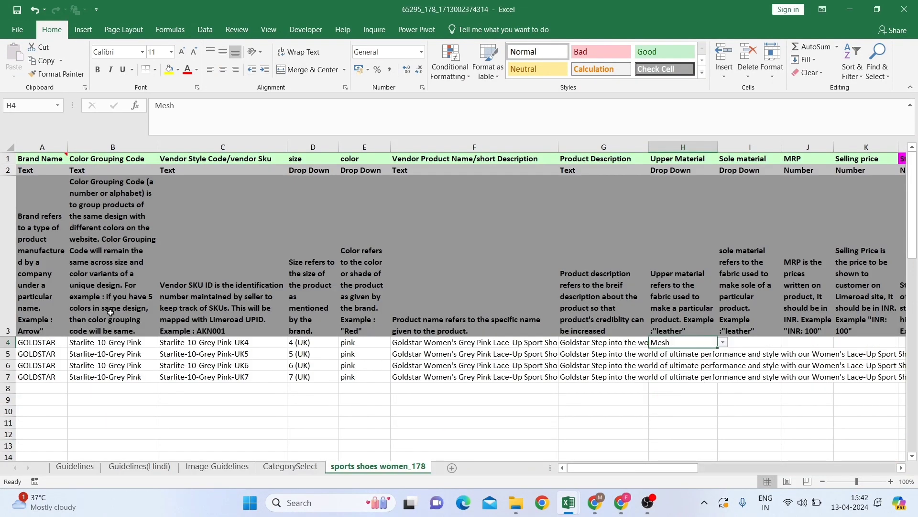
# Copy the Mesh upper material from H4 to the UK5, UK6 and UK7 rows.
pyautogui.hotkey('ctrl', 'c')
pyautogui.hotkey('shift', 'Down')
pyautogui.hotkey('shift', 'Down')
pyautogui.hotkey('shift', 'Down')
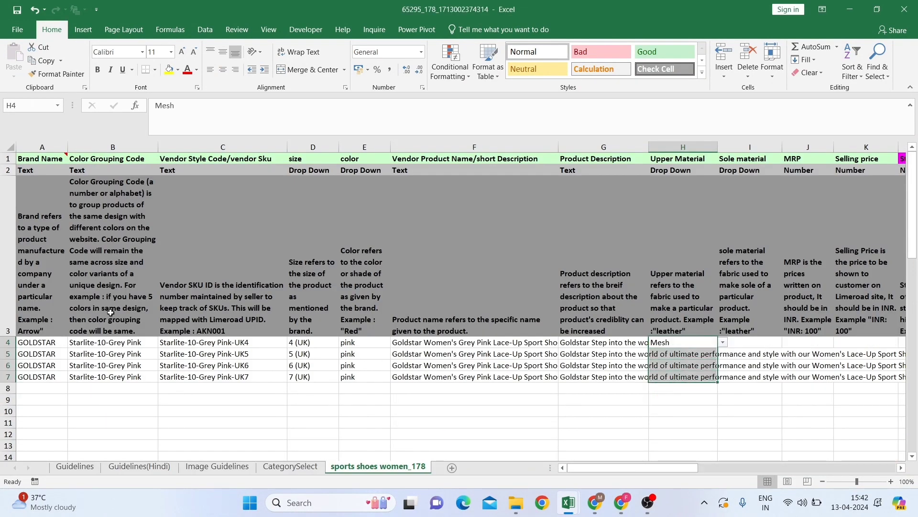
pyautogui.hotkey('ctrl', 'v')
# Check the sole material in the master sheet and set the Starlite-10-Grey Pink-UK4 row's Sole material to EVA.
pyautogui.press('Right')
pyautogui.hotkey('alt', 'Tab')
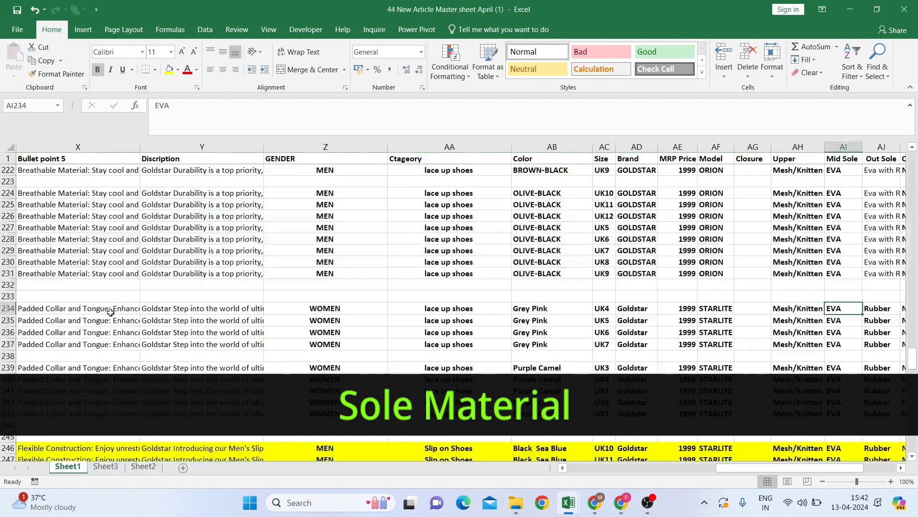
pyautogui.hotkey('alt', 'Tab')
pyautogui.hotkey('alt', 'Down')
pyautogui.press('Down')
pyautogui.press('Down')
pyautogui.press('Down')
pyautogui.press('Down')
pyautogui.press('Down')
pyautogui.press('Down')
pyautogui.press('Down')
pyautogui.press('Down')
pyautogui.press('Down')
pyautogui.press('Down')
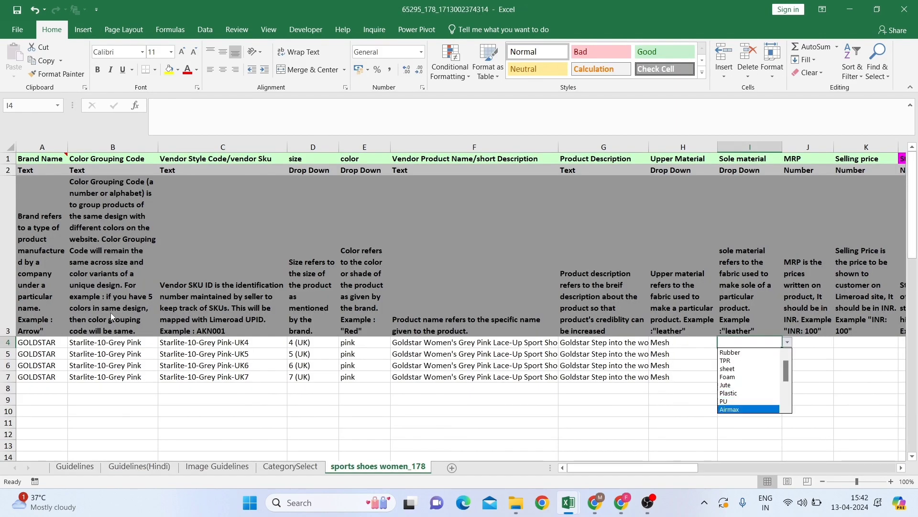
pyautogui.press('Return')
# Fill the EVA sole material down from I4 to the remaining three rows.
pyautogui.hotkey('shift', 'Down')
pyautogui.hotkey('shift', 'Down')
pyautogui.hotkey('shift', 'Down')
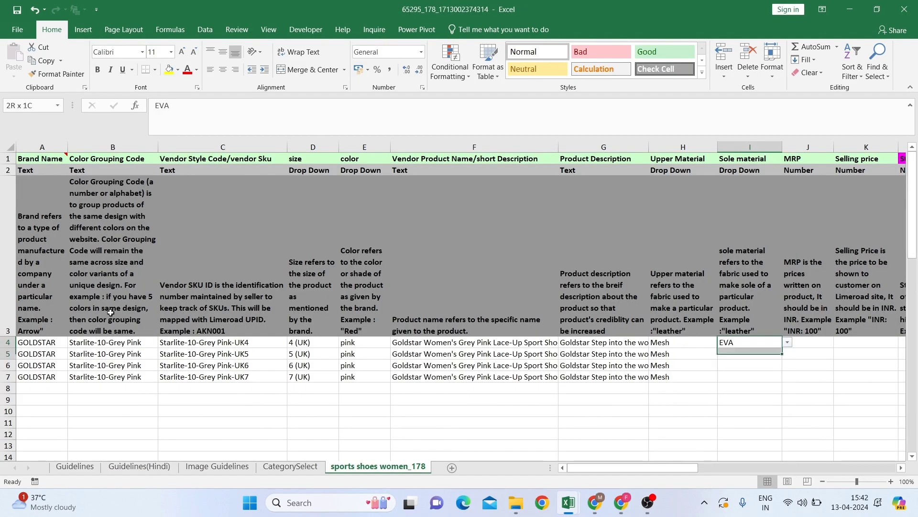
pyautogui.hotkey('ctrl', 'd')
# Check the MRP in the master sheet and enter 1999 as both MRP and Selling price in row 4.
pyautogui.press('Right')
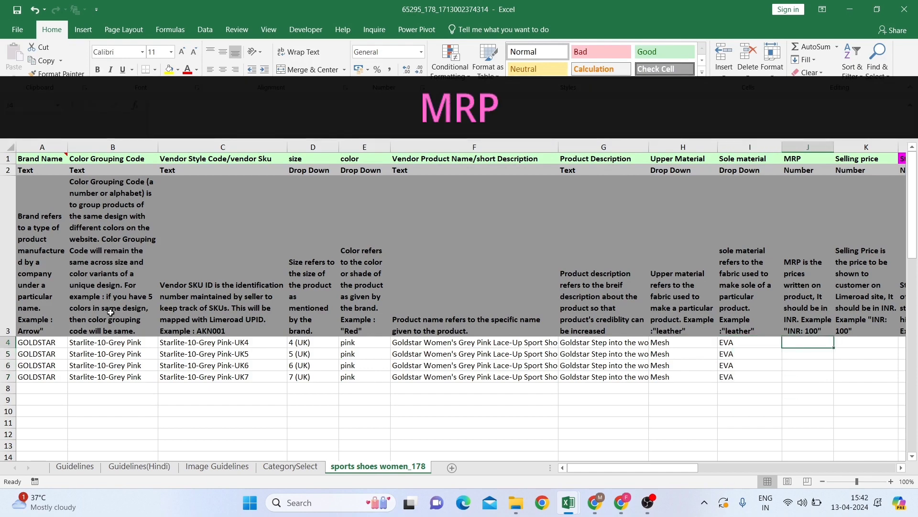
pyautogui.hotkey('alt', 'Tab')
pyautogui.hotkey('alt', 'Tab')
pyautogui.write('1999')
pyautogui.press('Tab')
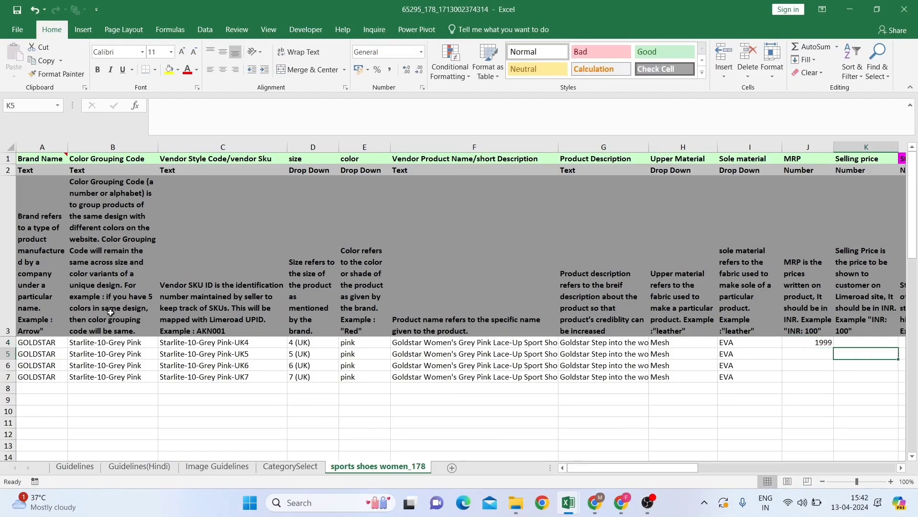
pyautogui.write('1999')
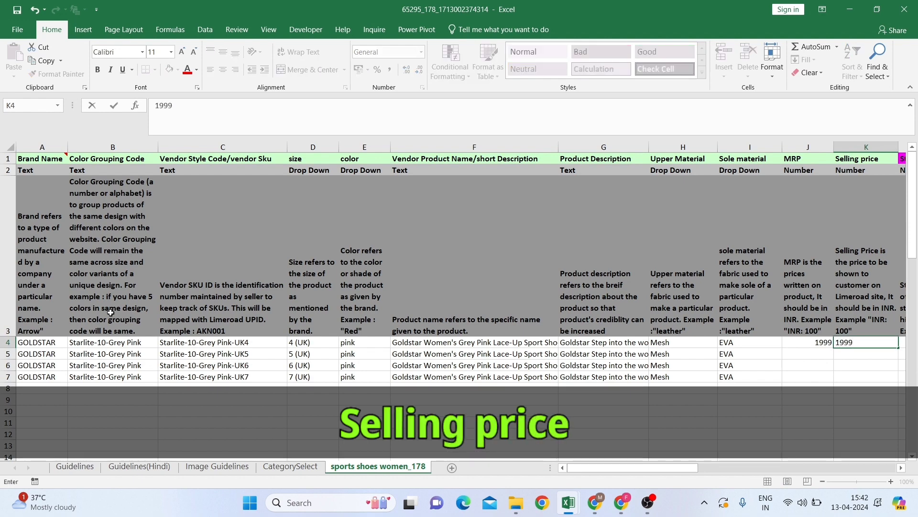
# Fill the 1999 MRP and Selling price down from row 4 to rows 5 through 7.
pyautogui.press('Return')
pyautogui.press('Up')
pyautogui.hotkey('shift', 'Left')
pyautogui.hotkey('shift', 'Down')
pyautogui.hotkey('shift', 'Down')
pyautogui.hotkey('shift', 'Down')
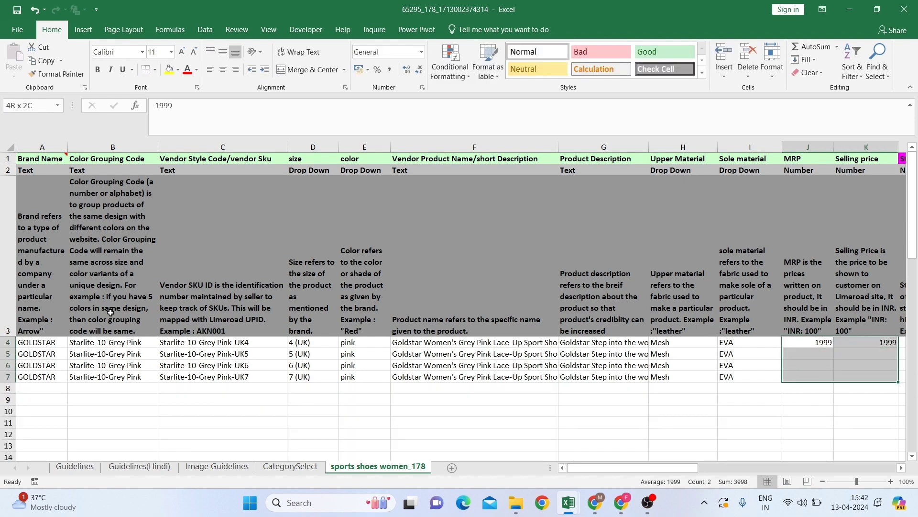
pyautogui.hotkey('ctrl', 'd')
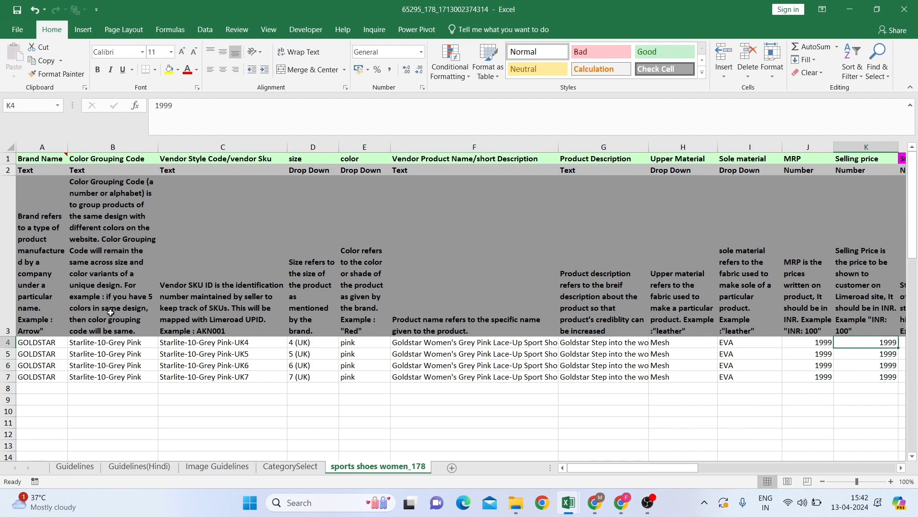
# Look over the Stock, Type, Toe Type and Packed Length and Width columns of the template.
pyautogui.press('Right')
pyautogui.press('Right')
pyautogui.press('Right')
pyautogui.press('Right')
pyautogui.press('Right')
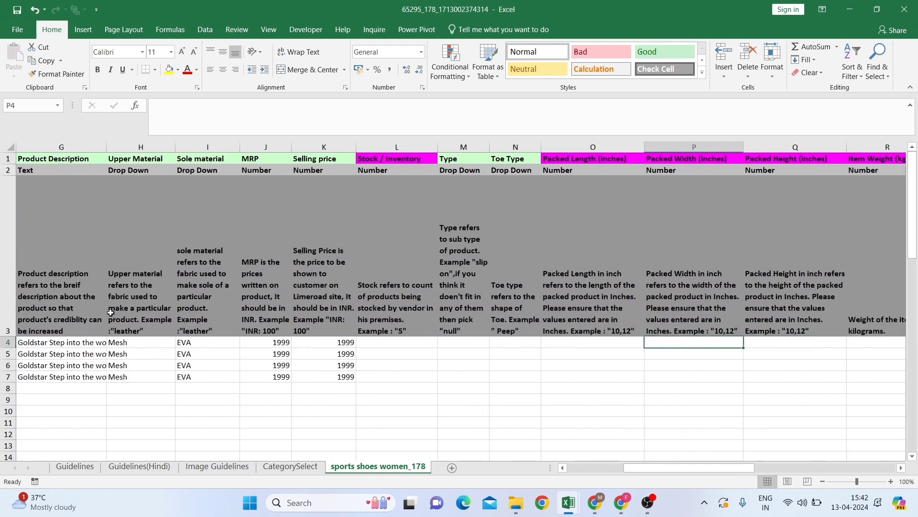
pyautogui.press('Left')
pyautogui.press('Left')
pyautogui.press('Left')
pyautogui.press('Left')
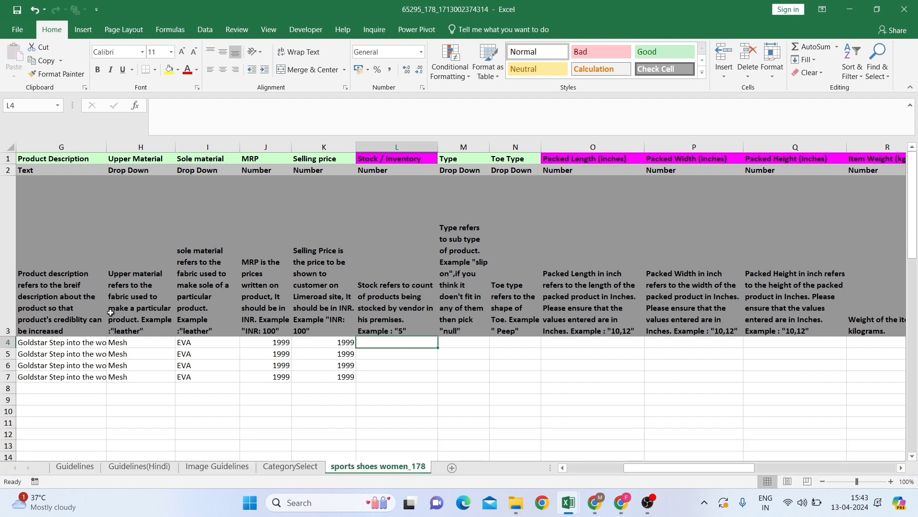
# Try to enter 0 as the Stock / Inventory value in L4.
pyautogui.write('0')
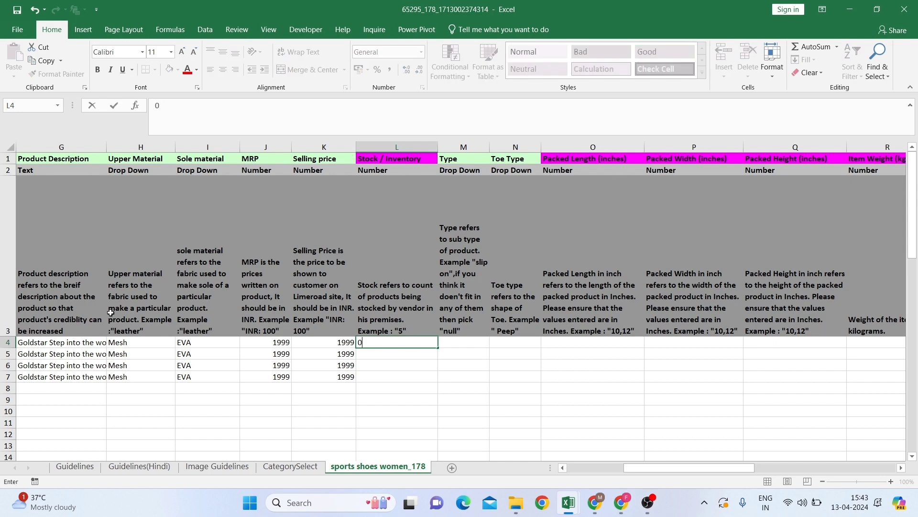
pyautogui.press('Return')
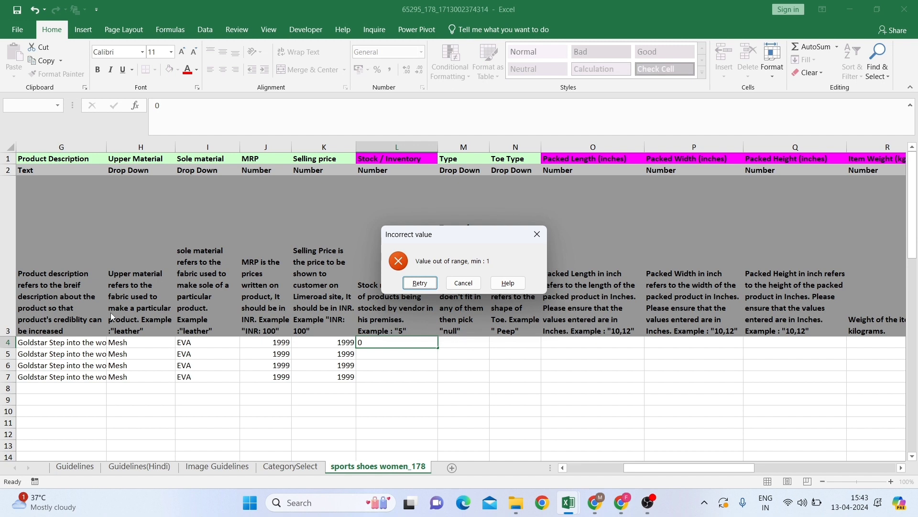
pyautogui.click(417, 280)
# Set the Stock / Inventory to 1 in L4 and fill it down to L7.
pyautogui.write('1')
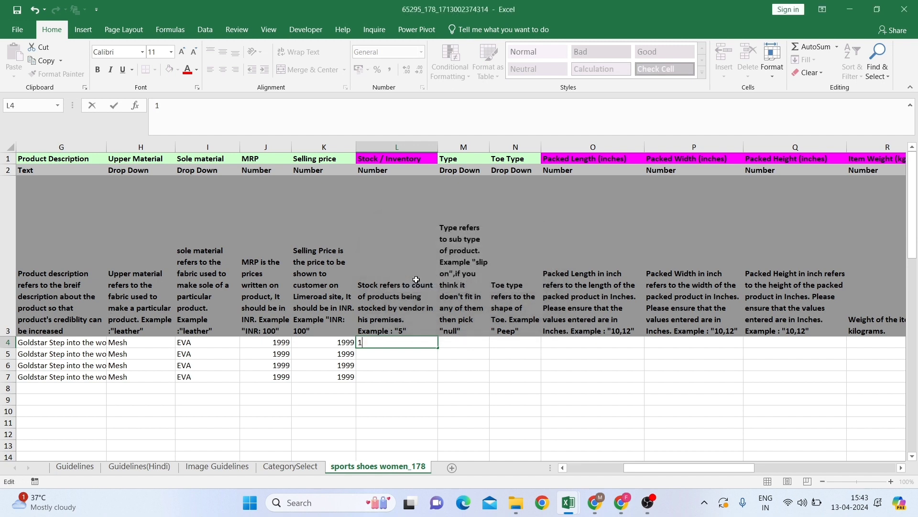
pyautogui.press('Return')
pyautogui.press('Up')
pyautogui.hotkey('shift', 'Down')
pyautogui.hotkey('shift', 'Down')
pyautogui.hotkey('shift', 'Down')
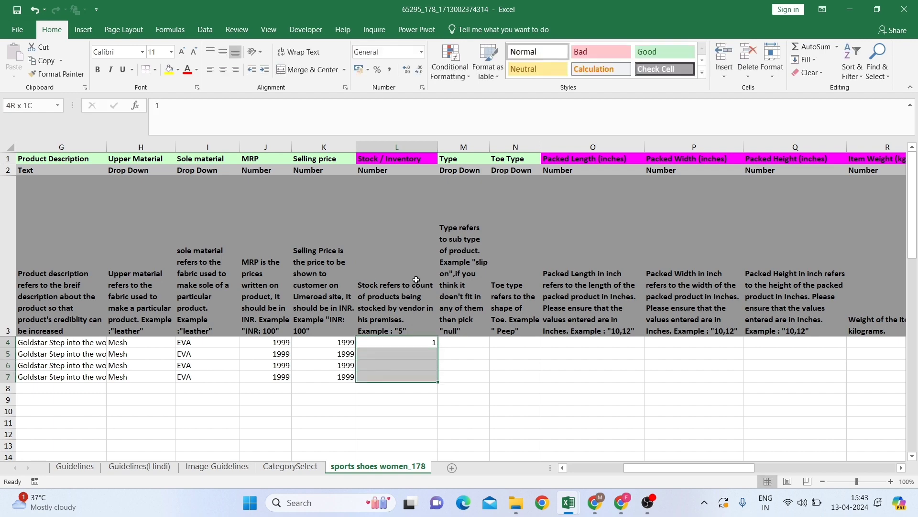
pyautogui.hotkey('ctrl', 'd')
# Check the Grey Pink rows in the master sheet, set the template's Type to Lace-up in M4 and fill it down to M7.
pyautogui.press('Right')
pyautogui.hotkey('alt', 'Down')
pyautogui.press('Escape')
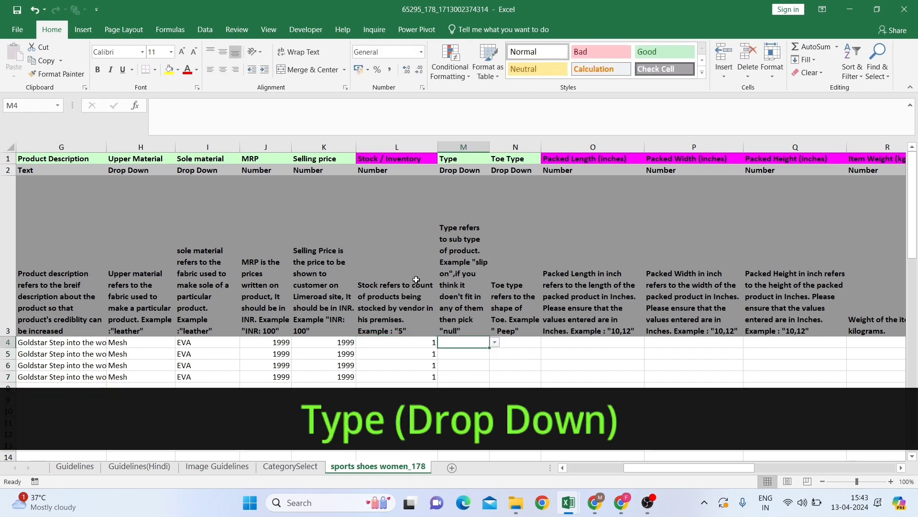
pyautogui.hotkey('alt', 'Tab')
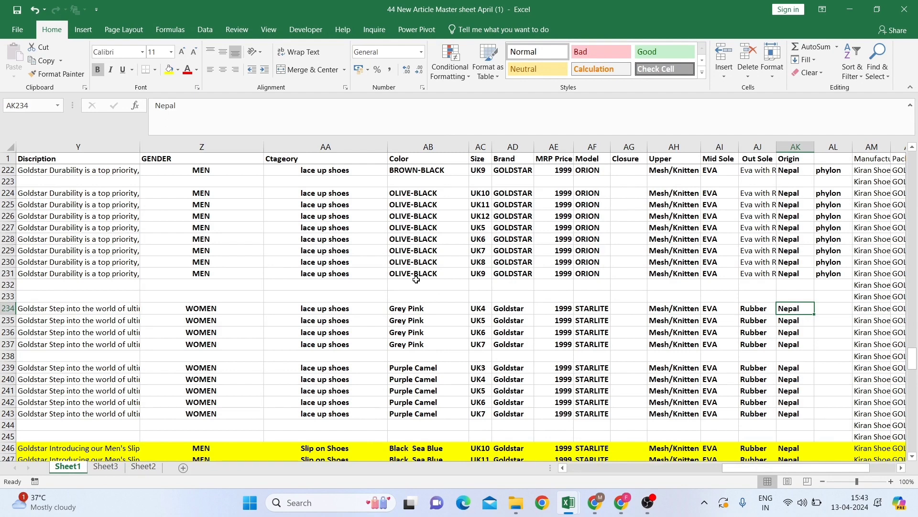
pyautogui.hotkey('alt', 'Tab')
pyautogui.hotkey('alt', 'Down')
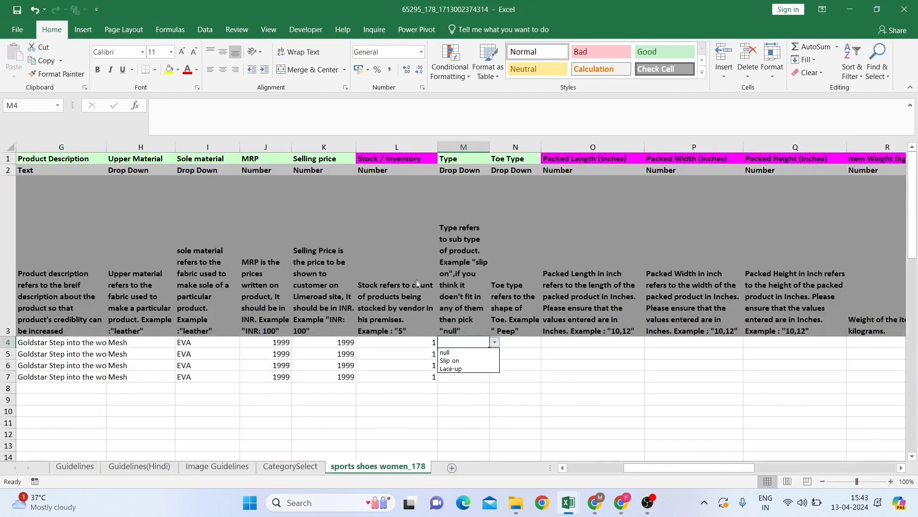
pyautogui.press('Down')
pyautogui.press('Down')
pyautogui.press('Return')
pyautogui.hotkey('shift', 'Down')
pyautogui.hotkey('shift', 'Down')
pyautogui.hotkey('shift', 'Down')
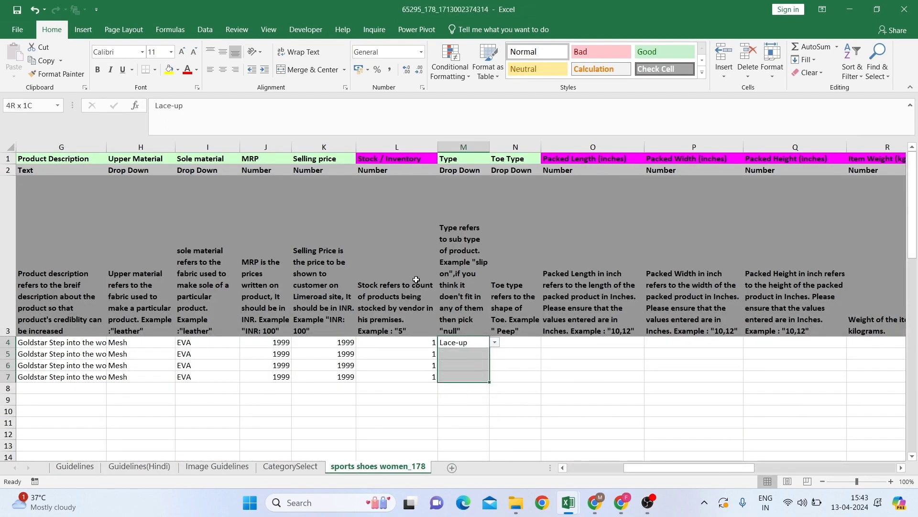
pyautogui.hotkey('ctrl', 'd')
# Set the Toe Type to Round in N4 and fill it down to N7.
pyautogui.press('Right')
pyautogui.hotkey('alt', 'Down')
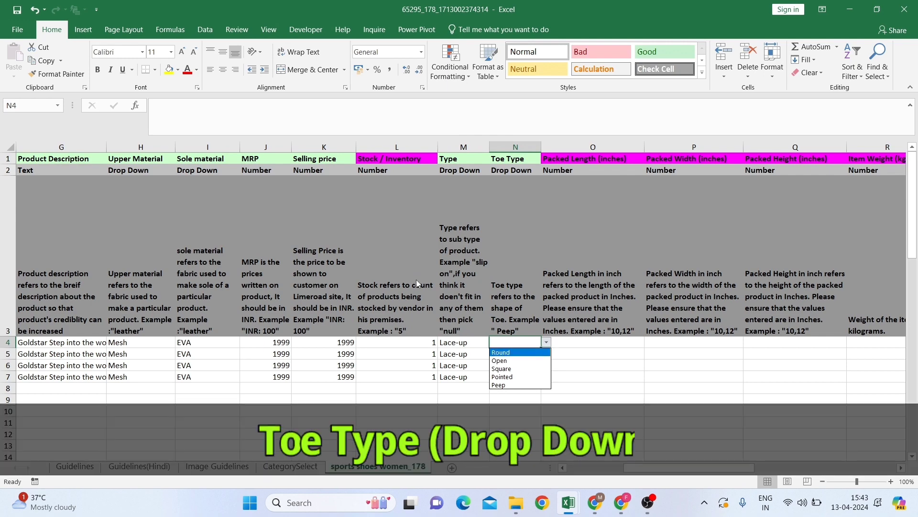
pyautogui.press('Return')
pyautogui.hotkey('shift', 'Down')
pyautogui.hotkey('shift', 'Down')
# Look over the Packed Length, Packed Width, Packed Height and Item Weight columns of the template.
pyautogui.press('Right')
pyautogui.press('Right')
pyautogui.press('Right')
pyautogui.press('Right')
pyautogui.press('Right')
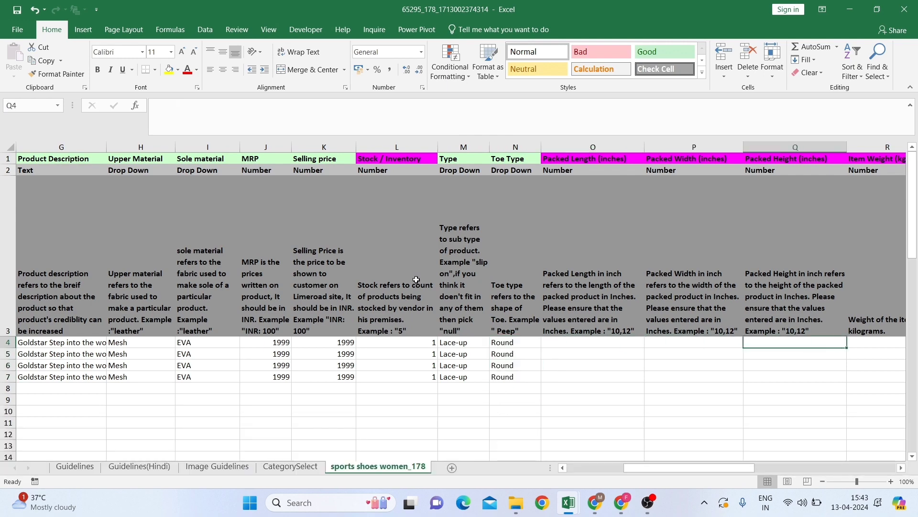
pyautogui.press('Left')
pyautogui.press('Left')
pyautogui.press('Left')
pyautogui.press('Left')
pyautogui.press('Left')
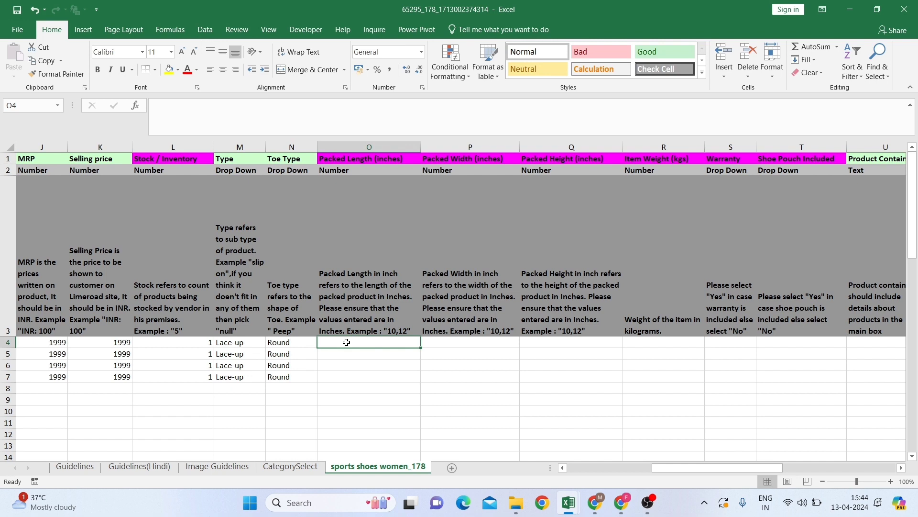
# Enter Packed Length 7.8, Packed Width 5.9, Packed Height 3.1 and Item Weight 0.4 for rows 4 through 7.
pyautogui.write('7.8\t5.9\t3.1\t0.4')
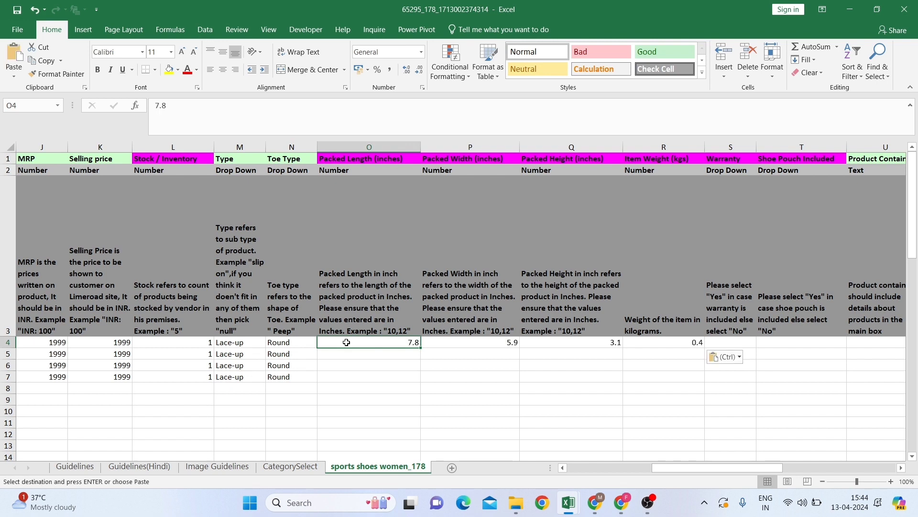
pyautogui.hotkey('shift', 'Right')
pyautogui.hotkey('shift', 'Right')
pyautogui.hotkey('shift', 'Right')
pyautogui.hotkey('shift', 'Down')
pyautogui.hotkey('shift', 'Down')
pyautogui.hotkey('shift', 'Down')
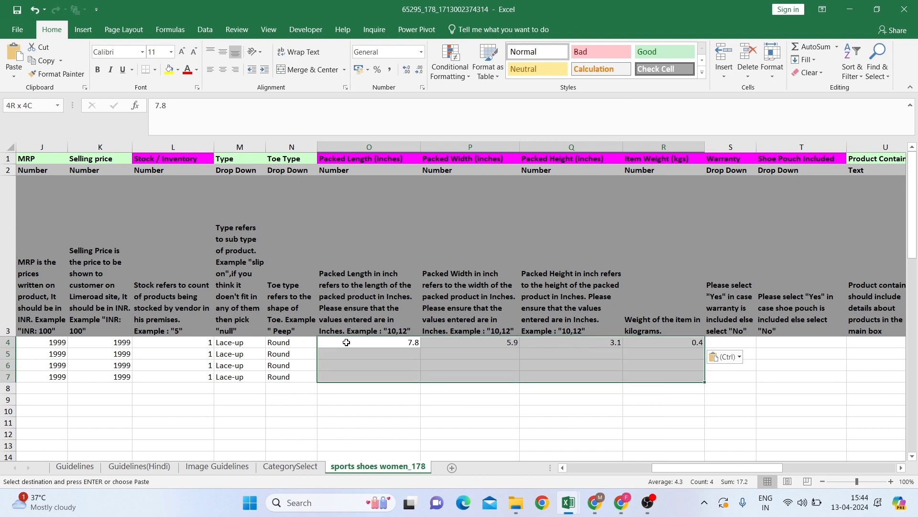
pyautogui.press('Return')
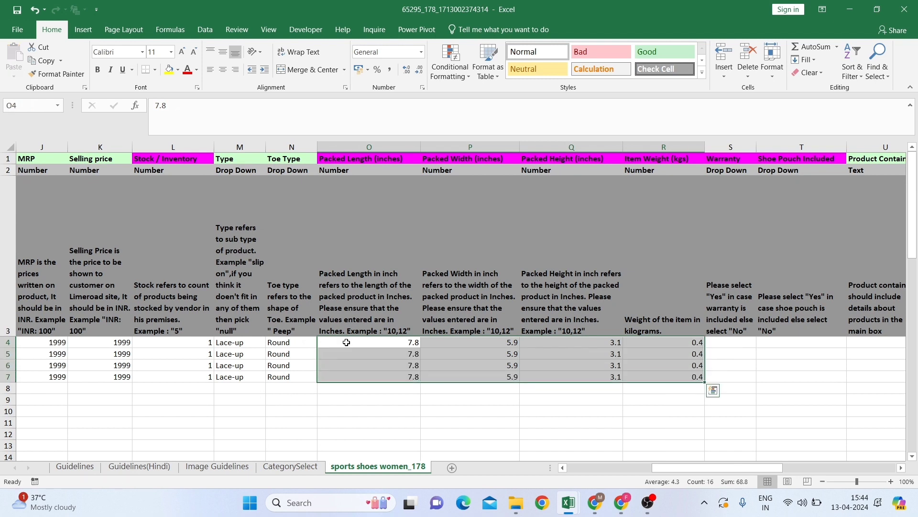
# Leave Warranty and Shoe Pouch Included blank and enter "1 pair of shoe" as Product Contains in U4 through U7.
pyautogui.press('Right')
pyautogui.press('Right')
pyautogui.press('Right')
pyautogui.press('Right')
pyautogui.press('Right')
pyautogui.hotkey('alt', 'Down')
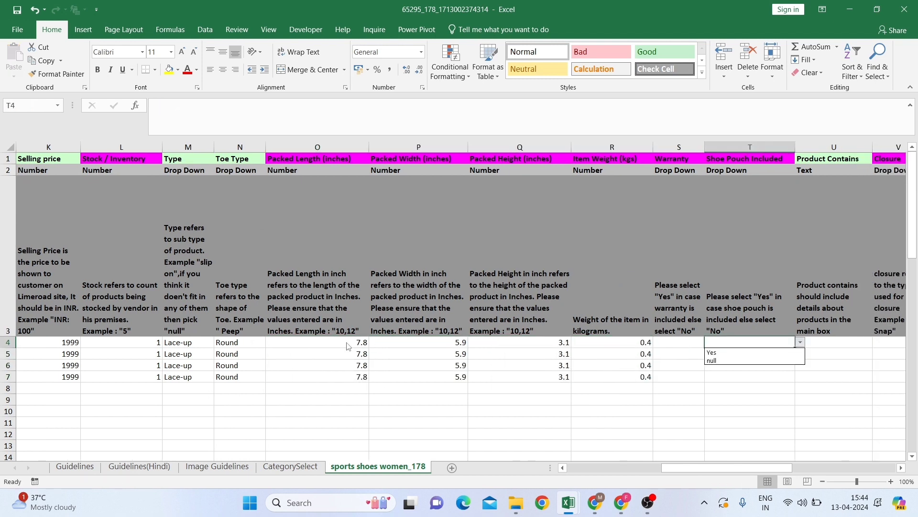
pyautogui.press('Escape')
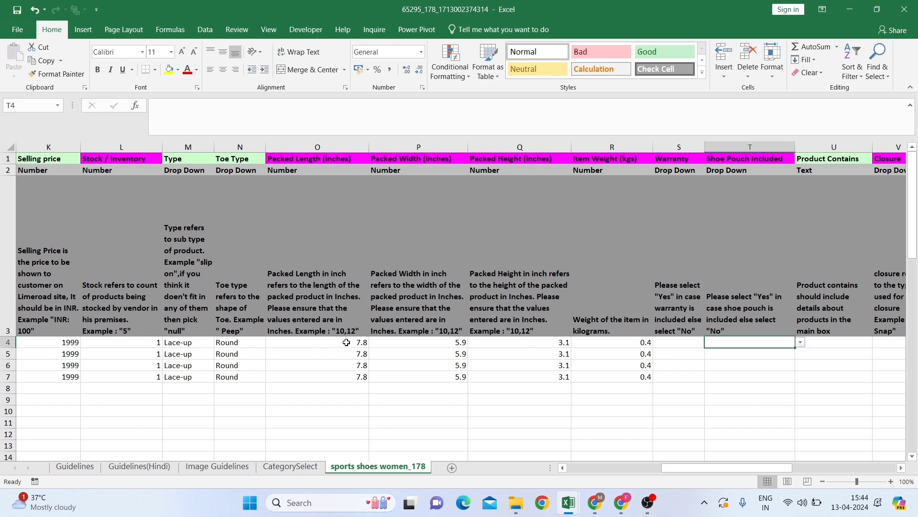
pyautogui.press('Right')
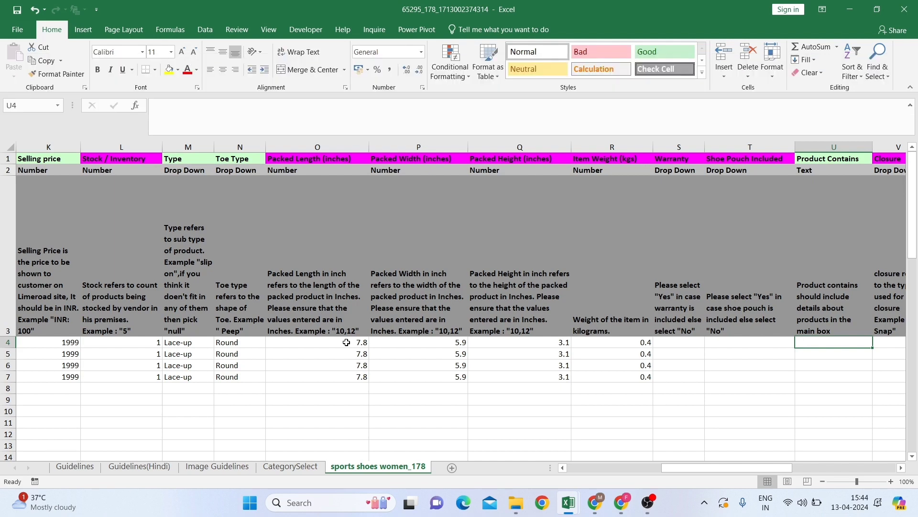
pyautogui.write('1 pair of shoe')
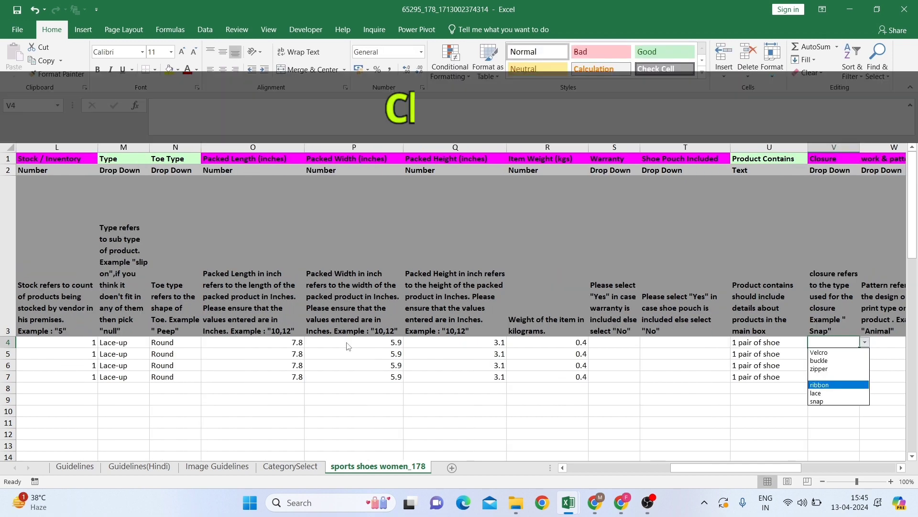
# Set the Closure to lace in V4 and fill it down to V7.
pyautogui.press('Down')
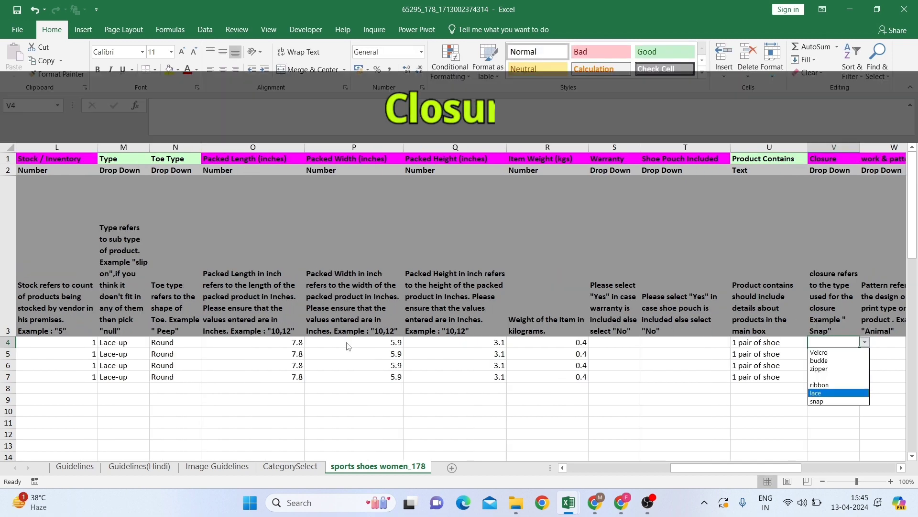
pyautogui.press('Return')
pyautogui.hotkey('shift', 'Down')
pyautogui.hotkey('shift', 'Down')
pyautogui.hotkey('shift', 'Down')
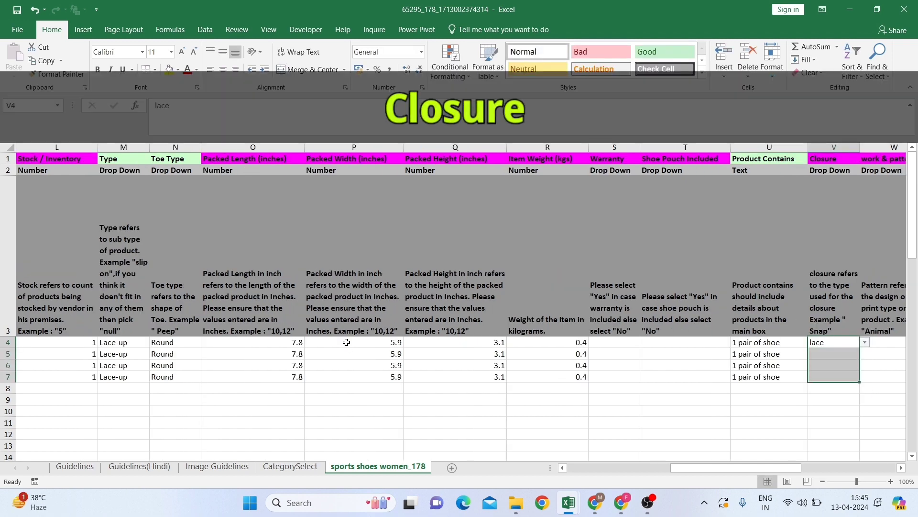
pyautogui.hotkey('ctrl', 'd')
# Set the work & pattern to Solid in W4 and fill it down to W7.
pyautogui.press('Left')
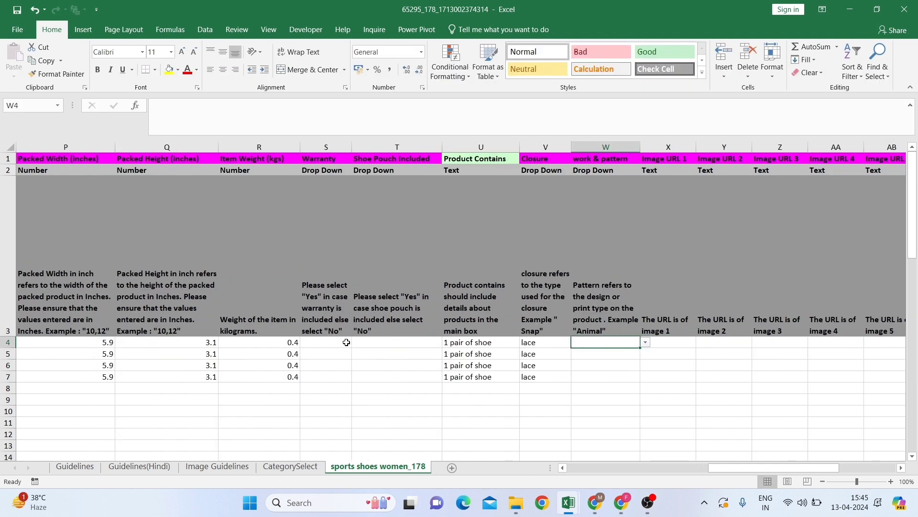
pyautogui.hotkey('alt', 'Down')
pyautogui.press('Down')
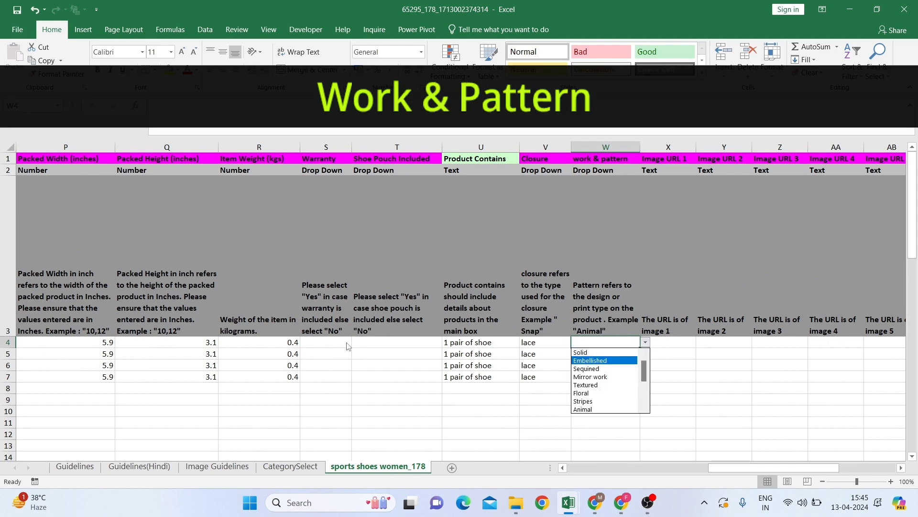
pyautogui.press('Up')
pyautogui.press('Return')
pyautogui.hotkey('shift', 'Down')
pyautogui.hotkey('shift', 'Down')
pyautogui.hotkey('shift', 'Down')
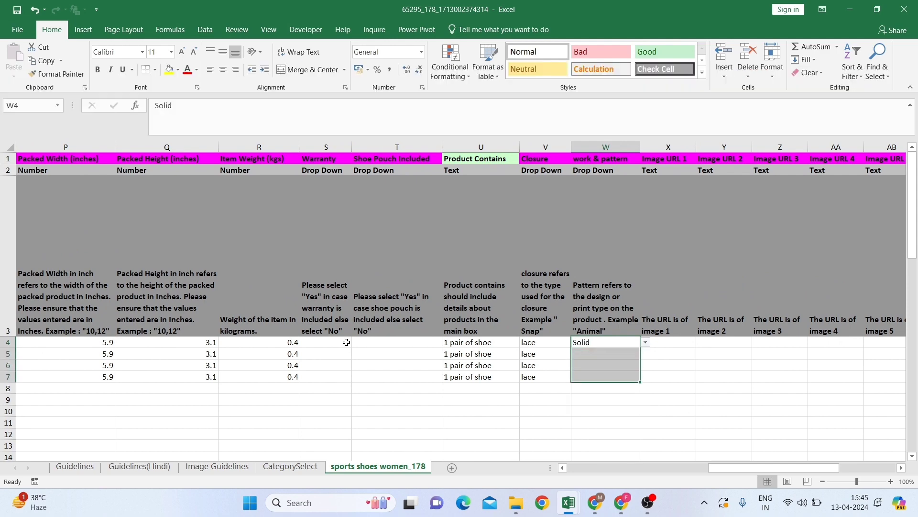
pyautogui.hotkey('ctrl', 'd')
# Look over the Image URL 1 to 6 and Color Family columns of the template.
pyautogui.press('Right')
pyautogui.press('Right')
pyautogui.press('Right')
pyautogui.press('Right')
pyautogui.press('Right')
pyautogui.press('Right')
pyautogui.press('Right')
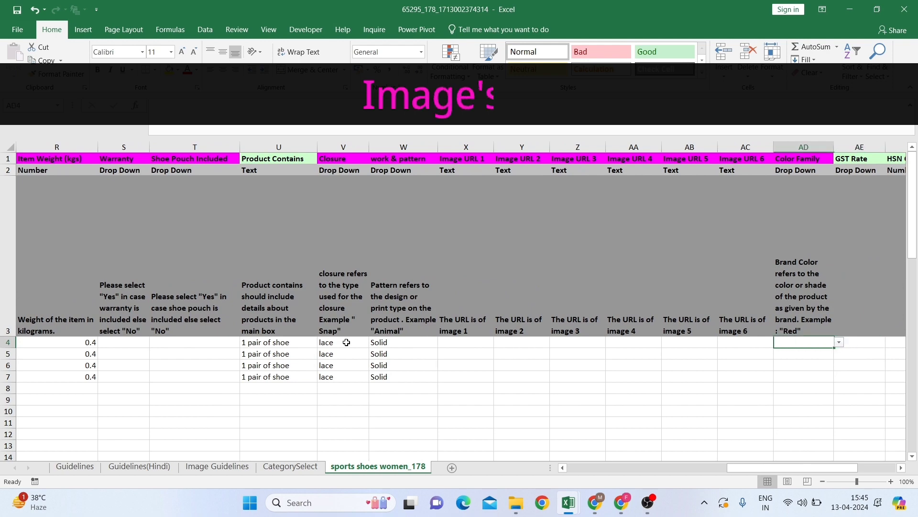
pyautogui.press('Left')
pyautogui.press('Left')
pyautogui.press('Left')
pyautogui.press('Left')
pyautogui.press('Left')
pyautogui.press('Left')
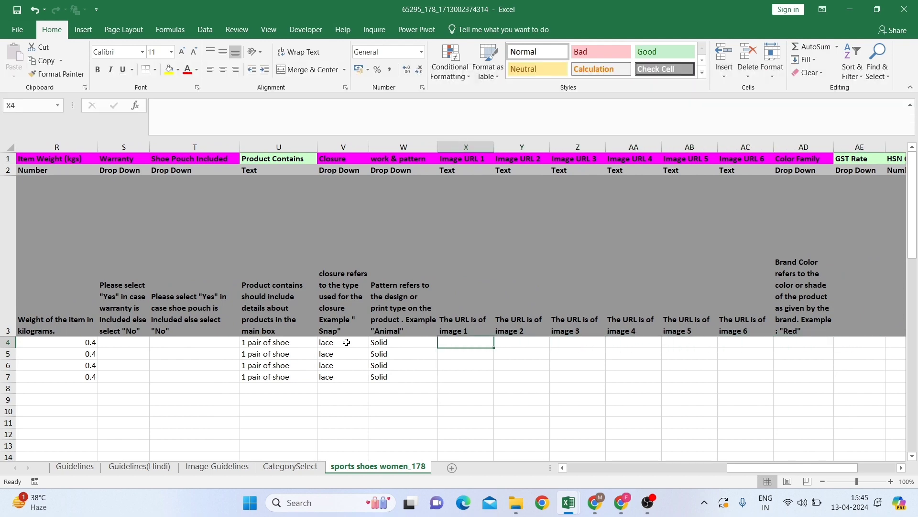
# Copy URL 1 to URL 6 of the four Starlite-10-Grey Pink rows from the master sheet into the template's Image URL columns, starting at X4.
pyautogui.hotkey('alt', 'Tab')
pyautogui.press('Left')
pyautogui.press('Left')
pyautogui.press('Left')
pyautogui.press('Left')
pyautogui.press('Left')
pyautogui.press('Left')
pyautogui.press('Left')
pyautogui.press('Left')
pyautogui.press('Left')
pyautogui.press('Left')
pyautogui.press('Left')
pyautogui.press('Left')
pyautogui.press('Left')
pyautogui.press('Left')
pyautogui.press('Left')
pyautogui.press('Left')
pyautogui.press('Left')
pyautogui.press('Left')
pyautogui.press('Left')
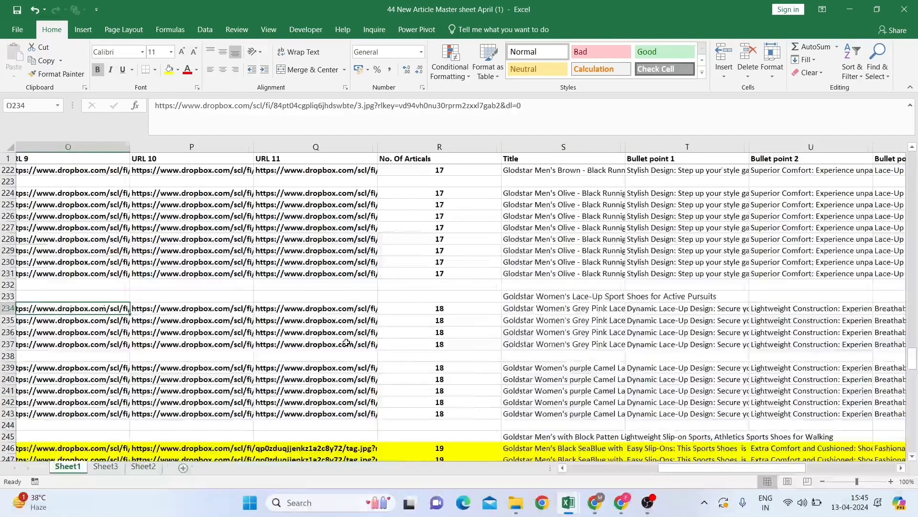
pyautogui.press('Left')
pyautogui.press('Left')
pyautogui.press('Left')
pyautogui.press('Left')
pyautogui.press('Left')
pyautogui.press('Left')
pyautogui.press('Left')
pyautogui.press('Left')
pyautogui.press('Left')
pyautogui.press('Left')
pyautogui.press('Left')
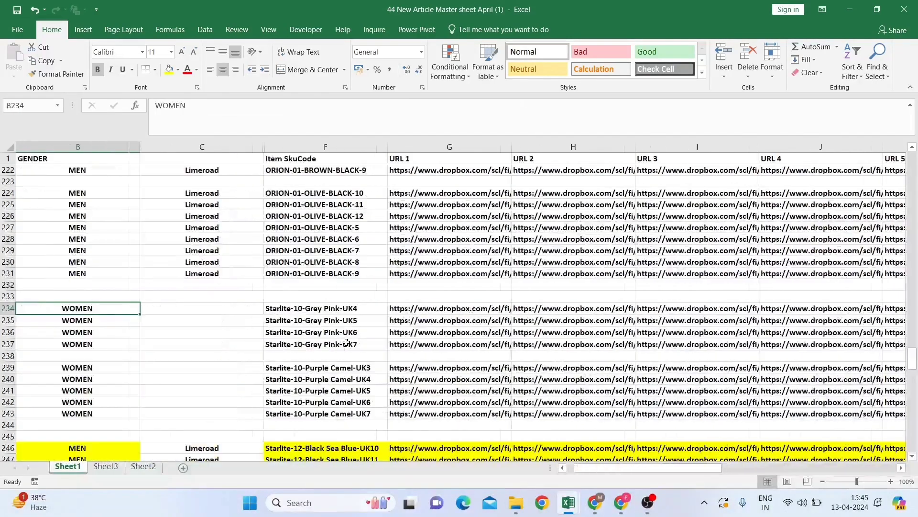
pyautogui.press('Right')
pyautogui.press('Right')
pyautogui.press('Right')
pyautogui.hotkey('shift', 'Down')
pyautogui.hotkey('shift', 'Down')
pyautogui.hotkey('shift', 'Down')
pyautogui.hotkey('shift', 'Right')
pyautogui.hotkey('shift', 'Right')
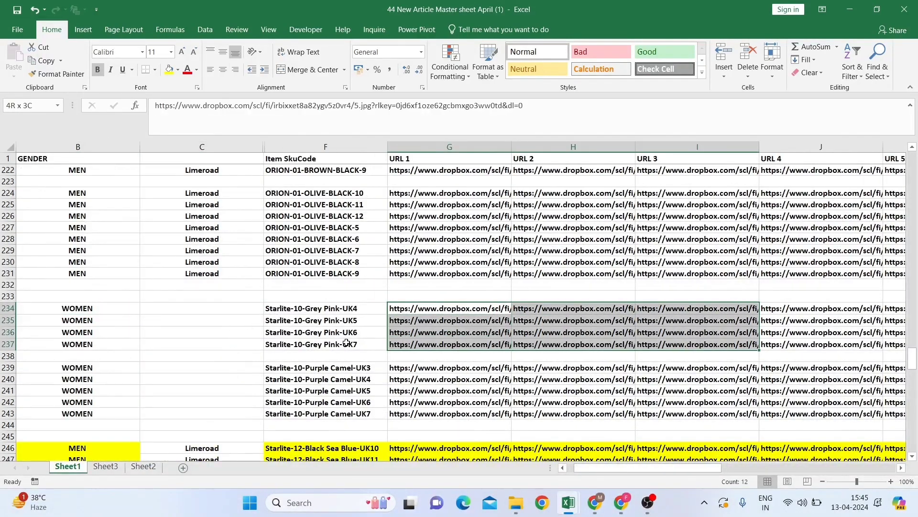
pyautogui.hotkey('ctrl', 'c')
pyautogui.hotkey('alt', 'Tab')
pyautogui.hotkey('ctrl', 'v')
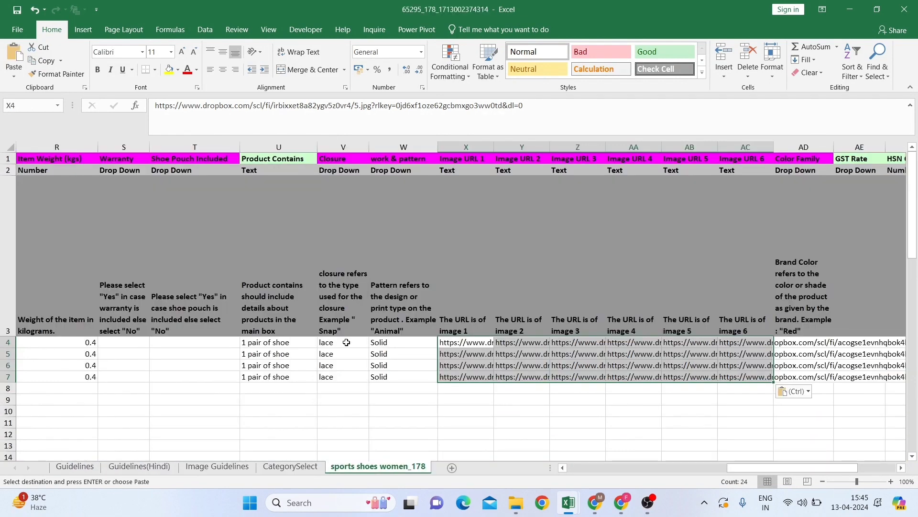
# Set the Color Family to pink in AD4 through AD7.
pyautogui.press('Right')
pyautogui.press('Right')
pyautogui.press('Right')
pyautogui.press('Right')
pyautogui.press('Right')
pyautogui.press('Right')
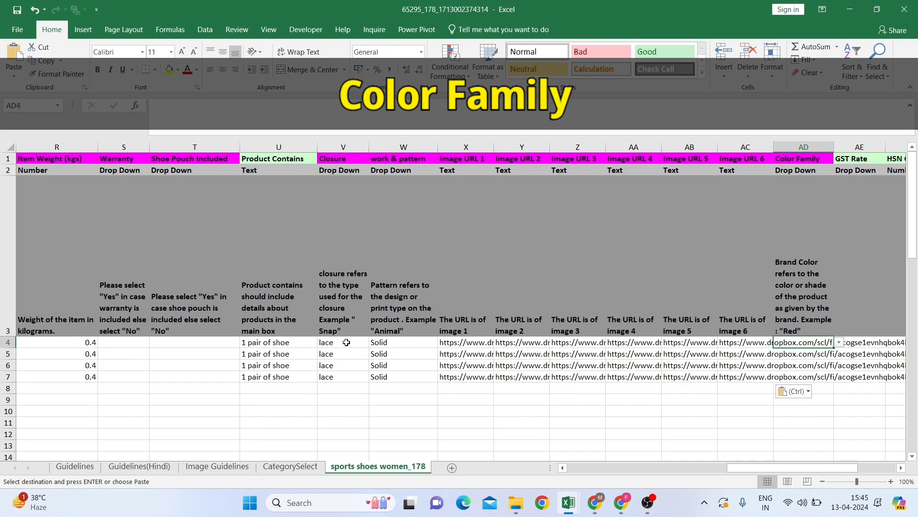
pyautogui.hotkey('alt', 'Down')
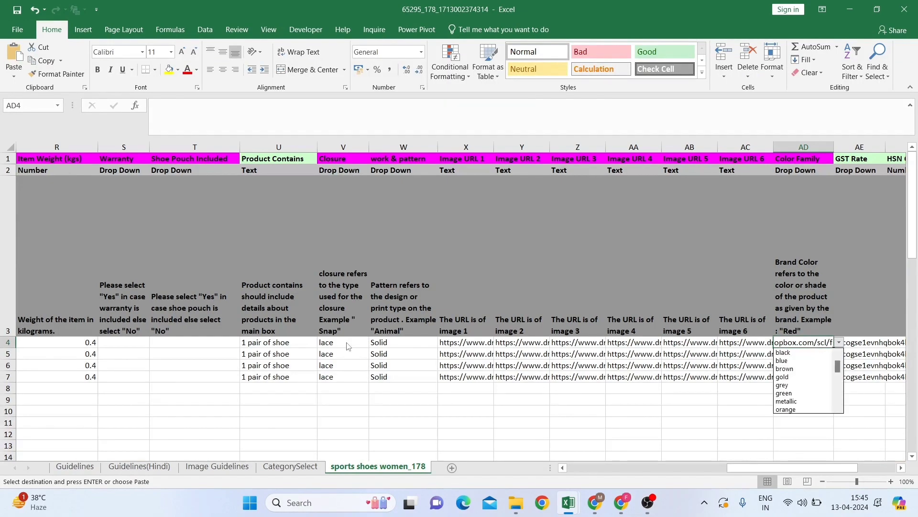
pyautogui.press('Down')
pyautogui.press('Down')
pyautogui.press('Down')
pyautogui.press('Down')
pyautogui.press('Down')
pyautogui.press('Down')
pyautogui.press('Down')
pyautogui.press('Down')
pyautogui.press('Tab')
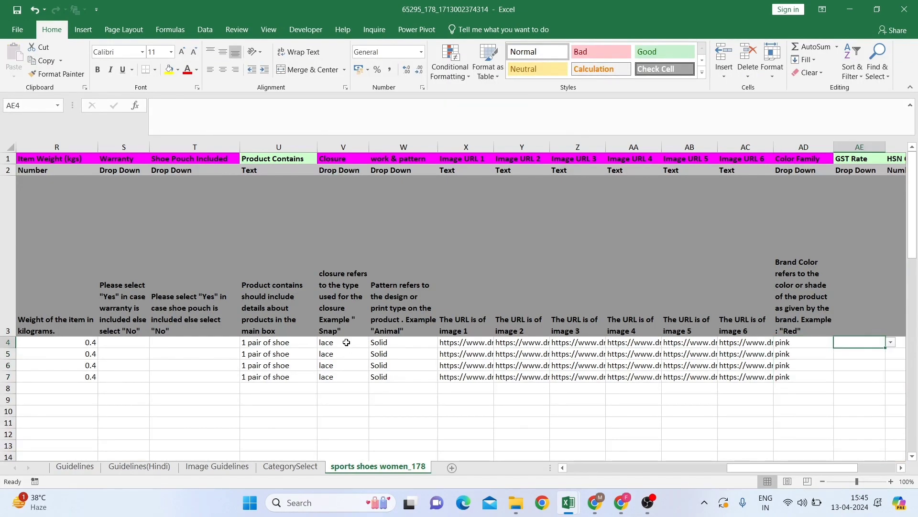
# Set the GST Rate to 12.00 in AE4 and fill it down to AE7.
pyautogui.hscroll(4, 346, 342)
pyautogui.hotkey('alt', 'Down')
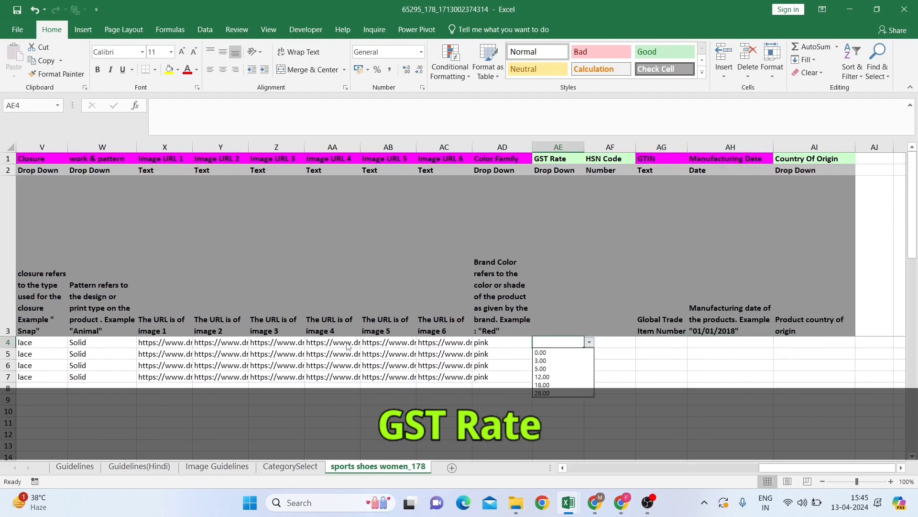
pyautogui.press('Down')
pyautogui.press('Down')
pyautogui.press('Down')
pyautogui.press('Return')
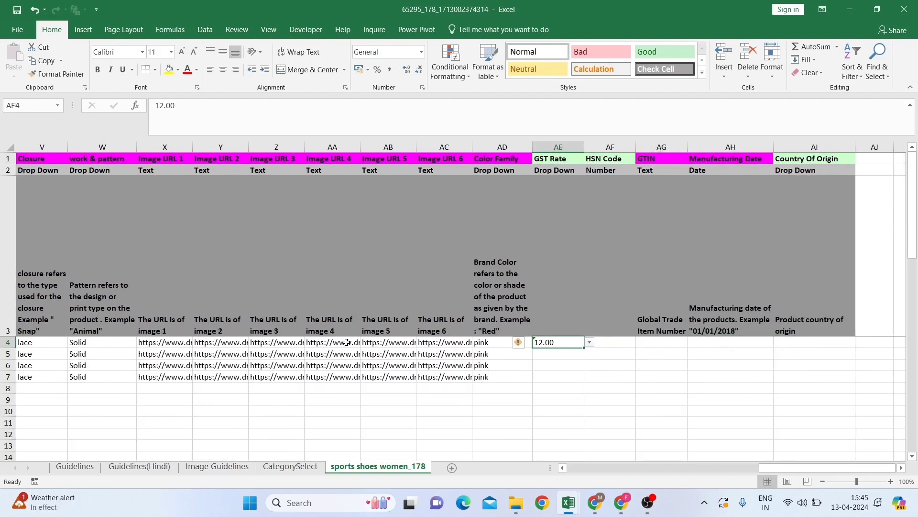
pyautogui.hotkey('shift', 'Down')
pyautogui.hotkey('shift', 'Down')
pyautogui.hotkey('shift', 'Down')
pyautogui.hotkey('ctrl', 'd')
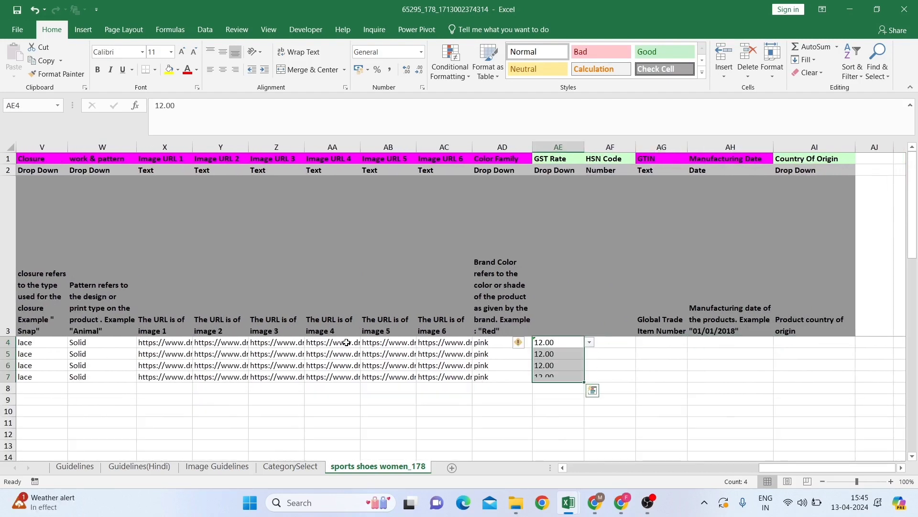
# Copy the HSN code 64022090 from the master sheet into AF4 as a value and fill it down to AF7.
pyautogui.press('Right')
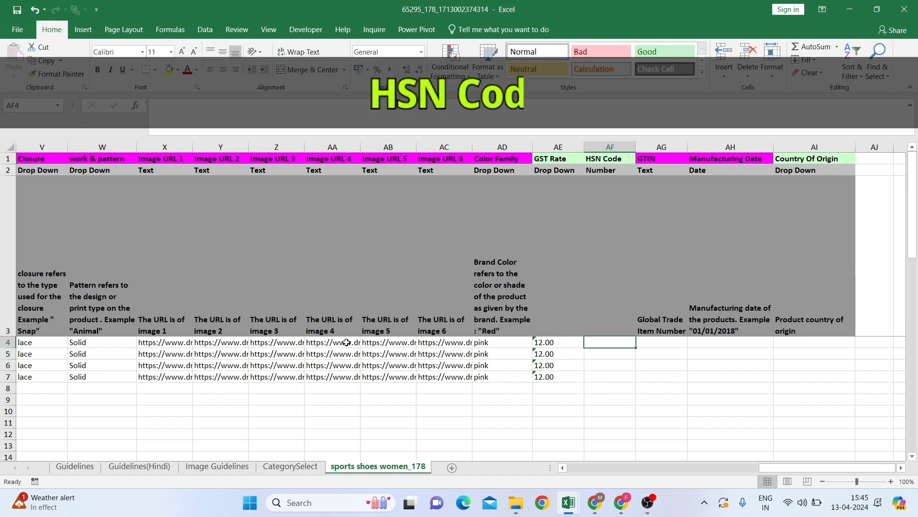
pyautogui.hotkey('alt', 'Tab')
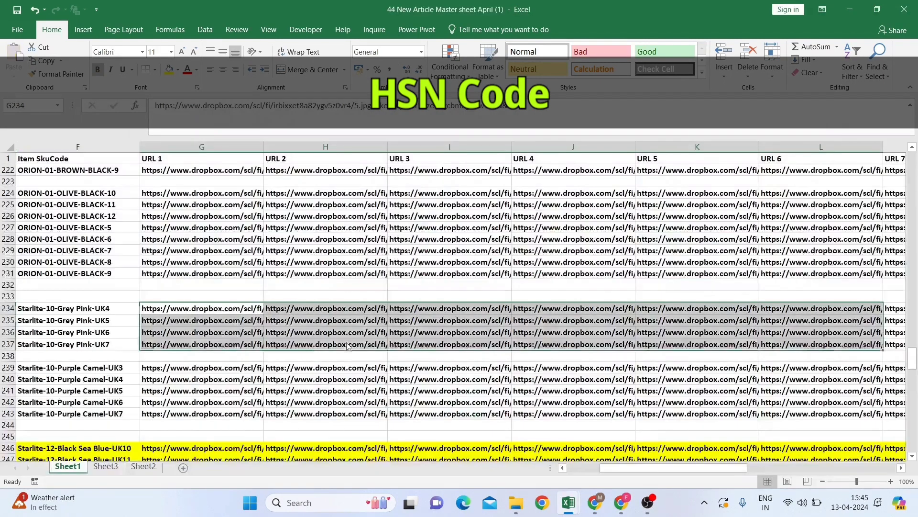
pyautogui.press('Right')
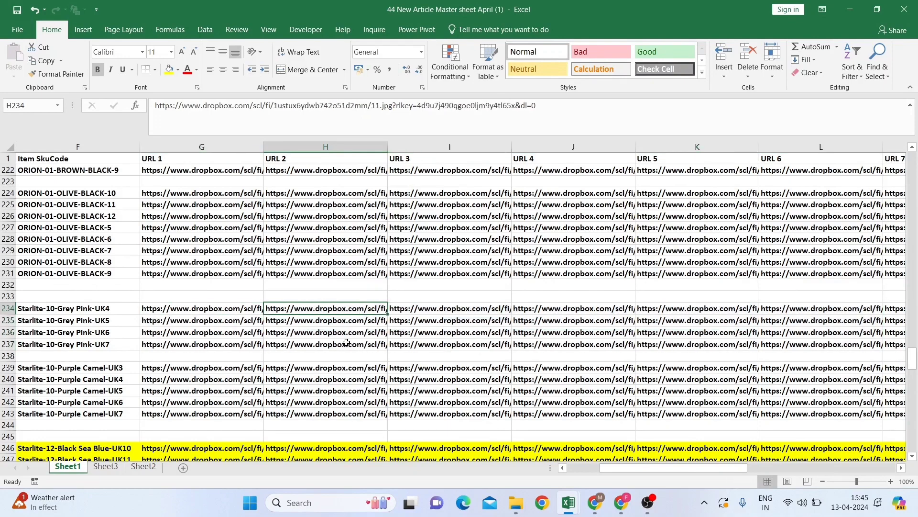
pyautogui.hotkey('ctrl', 'c')
pyautogui.hotkey('alt', 'Tab')
pyautogui.hotkey('ctrl', 'alt', 'v')
pyautogui.press('v')
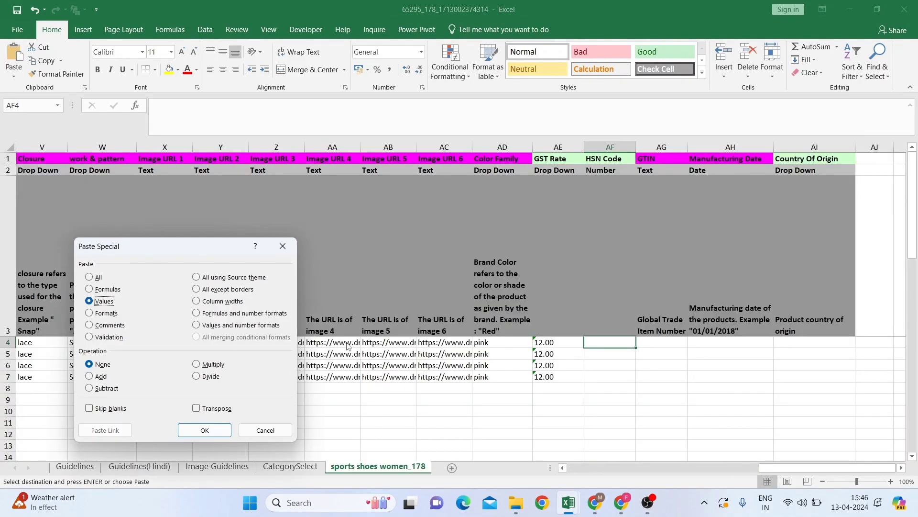
pyautogui.press('Return')
pyautogui.hotkey('shift', 'Down')
pyautogui.hotkey('shift', 'Down')
pyautogui.hotkey('shift', 'Down')
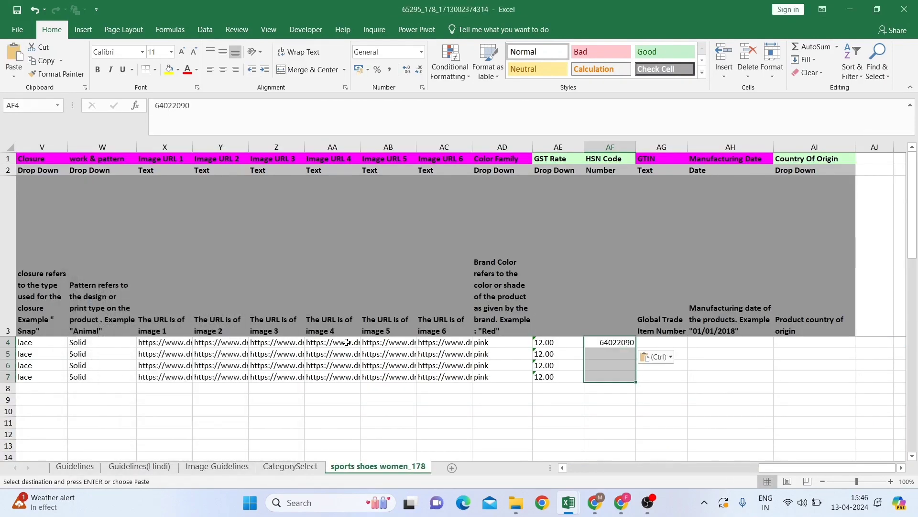
pyautogui.press('Return')
pyautogui.press('Right')
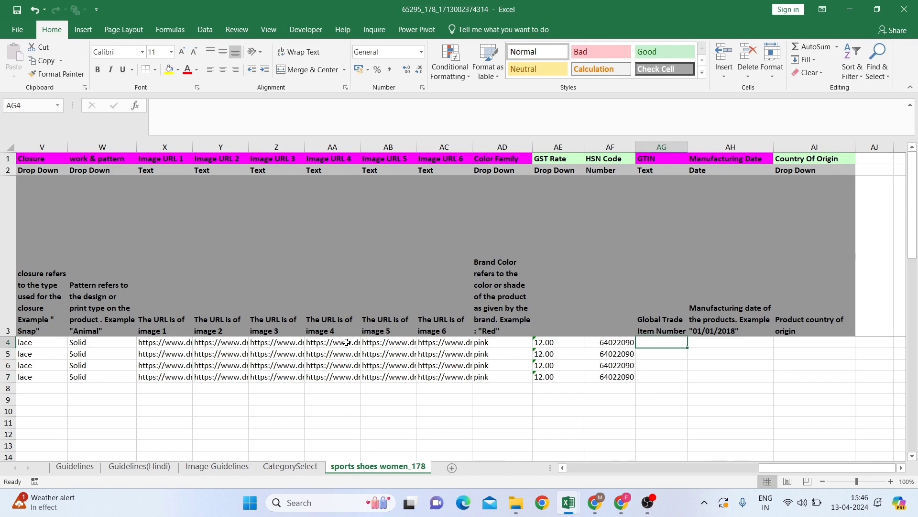
# Leave GTIN and Manufacturing Date blank and set the Country Of Origin to Nepal in AI4 through AI7.
pyautogui.press('Left')
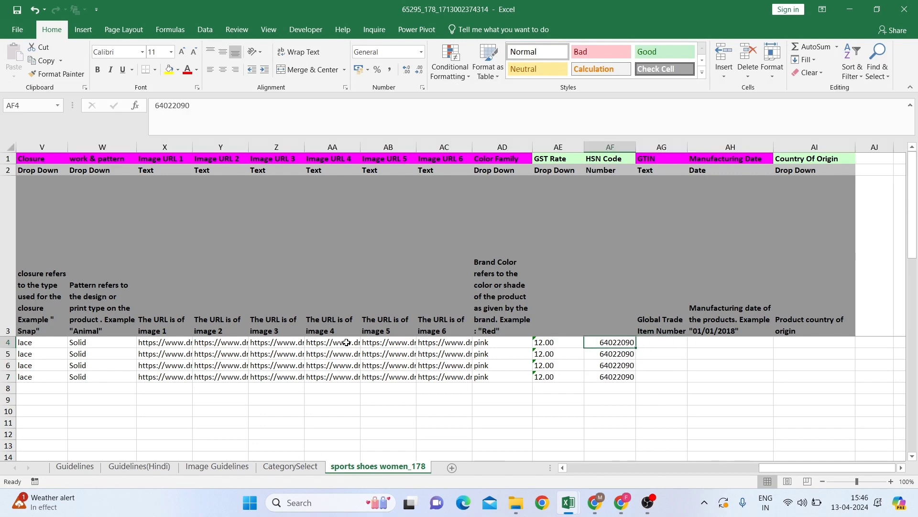
pyautogui.press('Right')
pyautogui.press('Right')
pyautogui.press('Left')
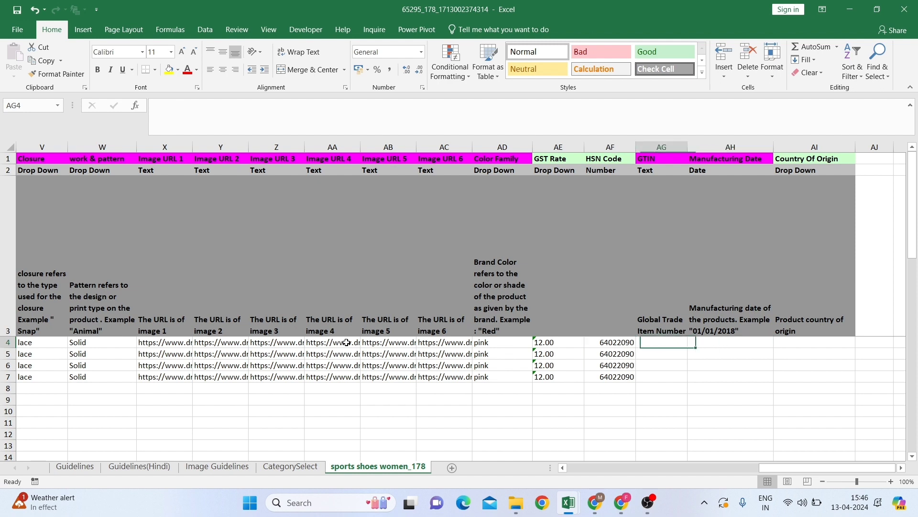
pyautogui.press('Right')
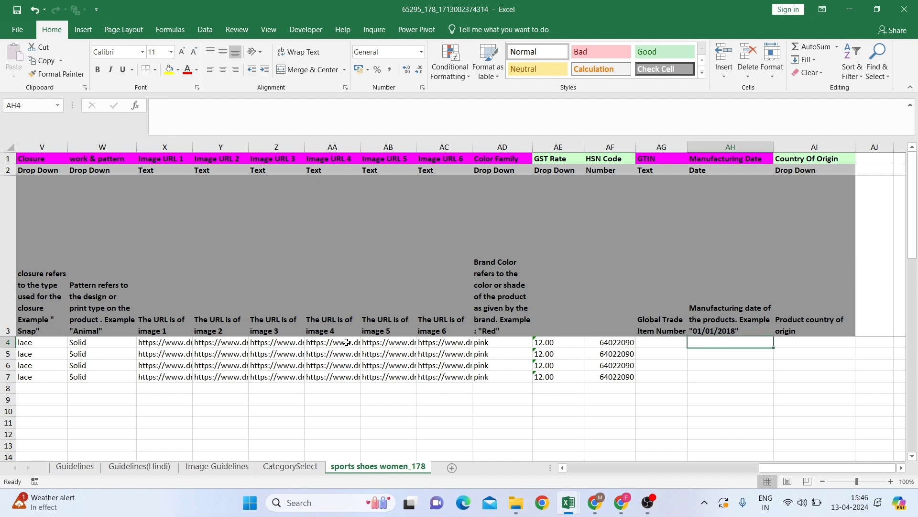
pyautogui.press('Right')
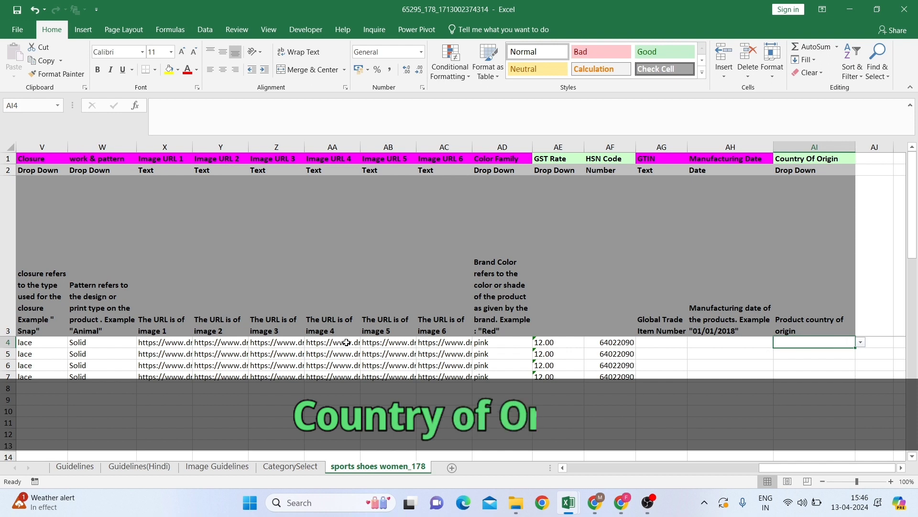
pyautogui.hotkey('alt', 'Down')
pyautogui.press('Down')
pyautogui.press('Down')
pyautogui.press('Down')
pyautogui.press('Down')
pyautogui.press('Down')
pyautogui.press('Down')
pyautogui.press('Down')
pyautogui.press('Down')
pyautogui.press('Down')
pyautogui.press('Down')
pyautogui.press('Down')
pyautogui.press('Down')
pyautogui.press('Down')
pyautogui.press('Down')
pyautogui.press('Down')
pyautogui.press('Down')
pyautogui.press('Down')
pyautogui.press('Down')
pyautogui.press('Down')
pyautogui.press('Down')
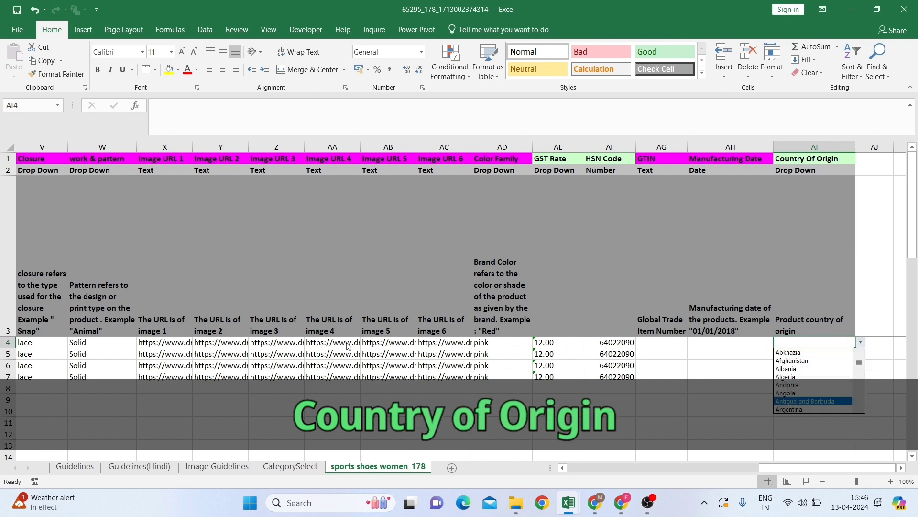
pyautogui.press('Down')
pyautogui.press('Down')
pyautogui.press('Down')
pyautogui.press('Down')
pyautogui.press('Down')
pyautogui.press('Down')
pyautogui.press('Down')
pyautogui.press('Down')
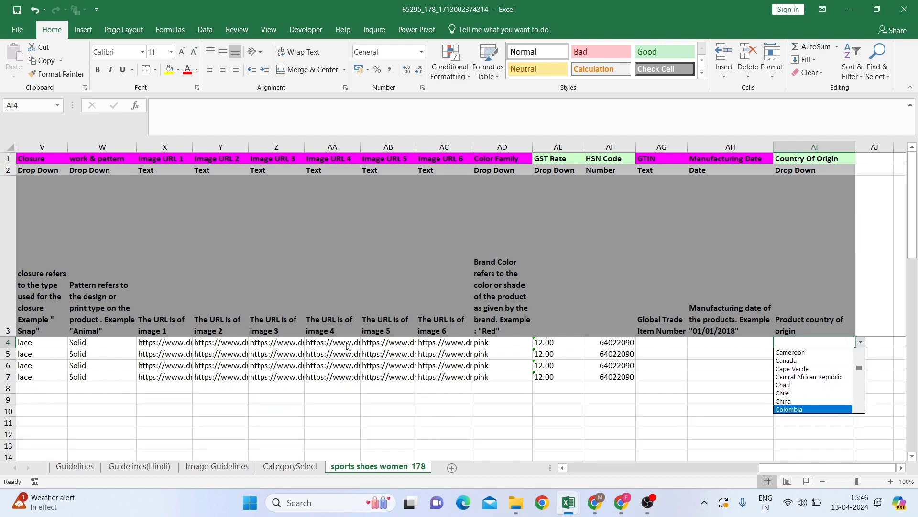
pyautogui.press('Down')
pyautogui.press('Down')
pyautogui.press('Down')
pyautogui.press('Down')
pyautogui.press('Down')
pyautogui.press('Down')
pyautogui.press('Down')
pyautogui.press('Down')
pyautogui.press('Down')
pyautogui.press('Down')
pyautogui.press('Down')
pyautogui.press('Down')
pyautogui.press('Down')
pyautogui.press('Down')
pyautogui.press('Down')
pyautogui.press('Down')
pyautogui.press('Down')
pyautogui.press('Down')
pyautogui.press('Down')
pyautogui.press('Down')
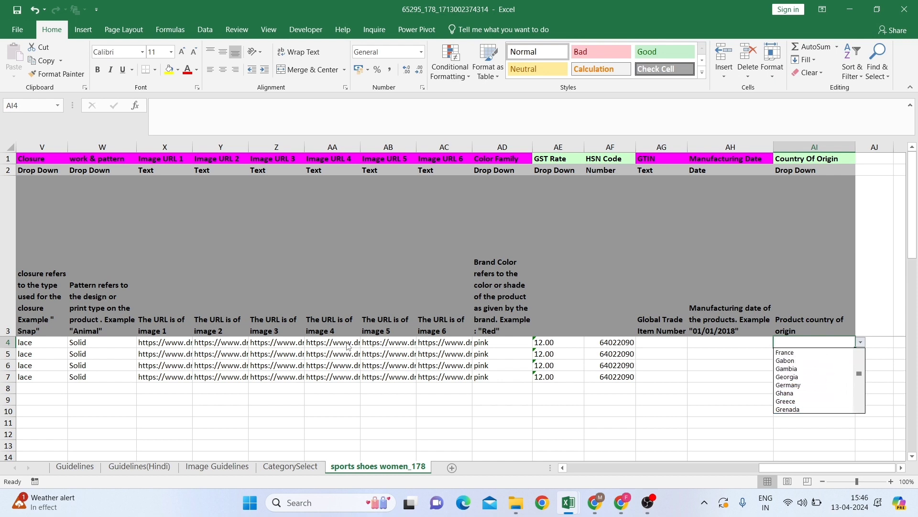
pyautogui.press('Down')
pyautogui.press('Down')
pyautogui.press('Down')
pyautogui.press('Down')
pyautogui.press('Down')
pyautogui.press('Down')
pyautogui.press('Down')
pyautogui.press('Down')
pyautogui.press('Down')
pyautogui.press('Down')
pyautogui.press('Down')
pyautogui.press('Down')
pyautogui.press('Down')
pyautogui.press('Down')
pyautogui.press('Down')
pyautogui.press('Down')
pyautogui.press('Down')
pyautogui.press('Down')
pyautogui.press('Down')
pyautogui.press('Down')
pyautogui.press('Down')
pyautogui.press('Down')
pyautogui.press('Down')
pyautogui.press('Down')
pyautogui.press('Down')
pyautogui.press('Down')
pyautogui.press('Down')
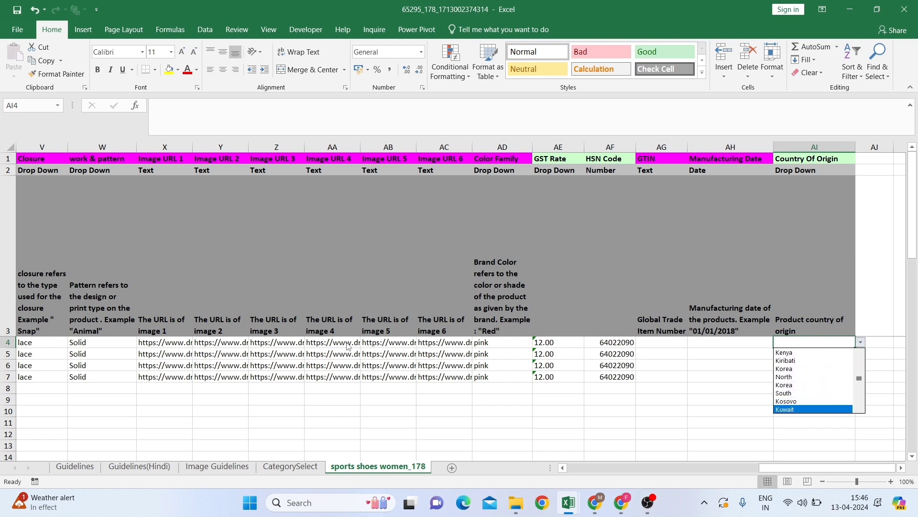
pyautogui.press('Down')
pyautogui.press('Down')
pyautogui.press('Down')
pyautogui.press('Down')
pyautogui.press('Down')
pyautogui.press('Down')
pyautogui.press('Down')
pyautogui.press('Down')
pyautogui.press('Down')
pyautogui.press('Down')
pyautogui.press('Down')
pyautogui.press('Down')
pyautogui.press('Down')
pyautogui.press('Down')
pyautogui.press('Down')
pyautogui.press('Down')
pyautogui.press('Down')
pyautogui.press('Down')
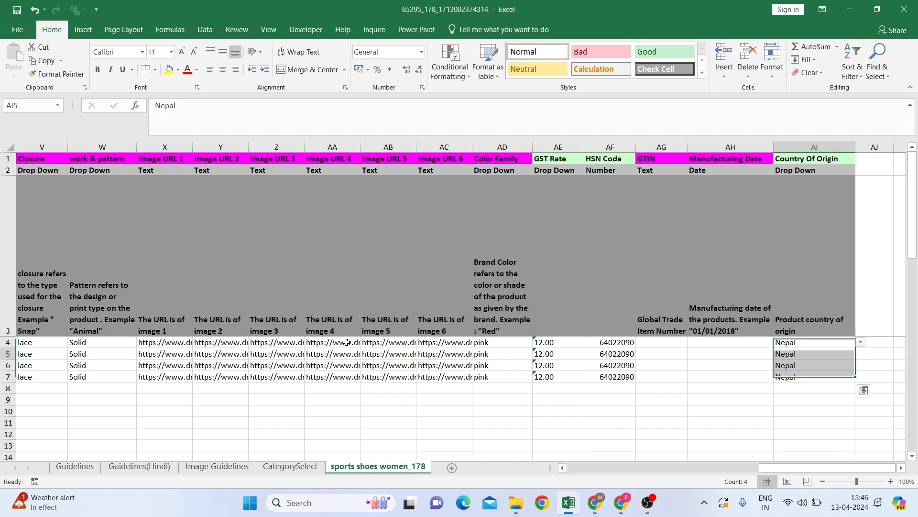
pyautogui.press('Down')
pyautogui.press('Down')
pyautogui.press('Down')
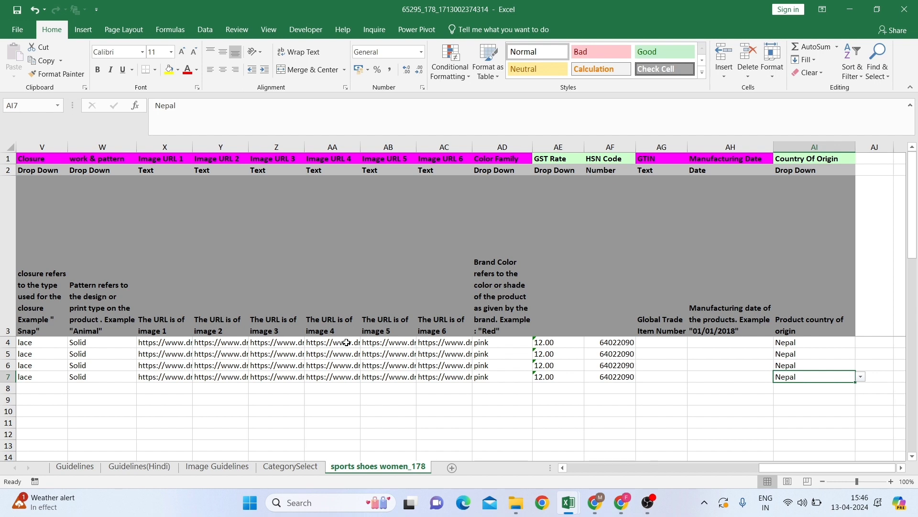
# Cross-check the filled Starlite-10-Grey Pink rows across the template, from Country Of Origin back to Brand Name.
pyautogui.press('Left')
pyautogui.press('Left')
pyautogui.press('Left')
pyautogui.press('Left')
pyautogui.press('Left')
pyautogui.press('Left')
pyautogui.press('Left')
pyautogui.press('Left')
pyautogui.press('Left')
pyautogui.press('Left')
pyautogui.press('Left')
pyautogui.press('Left')
pyautogui.press('Left')
pyautogui.press('Left')
pyautogui.press('Left')
pyautogui.press('Left')
pyautogui.press('Left')
pyautogui.press('Left')
pyautogui.press('Left')
pyautogui.press('Left')
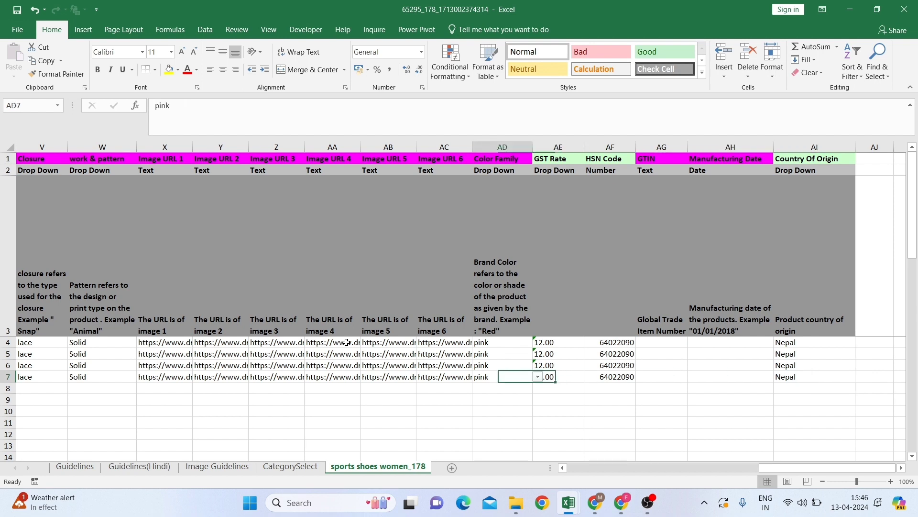
pyautogui.press('Left')
pyautogui.press('Left')
pyautogui.press('Left')
pyautogui.press('Left')
pyautogui.press('Left')
pyautogui.press('Left')
pyautogui.press('Left')
pyautogui.press('Left')
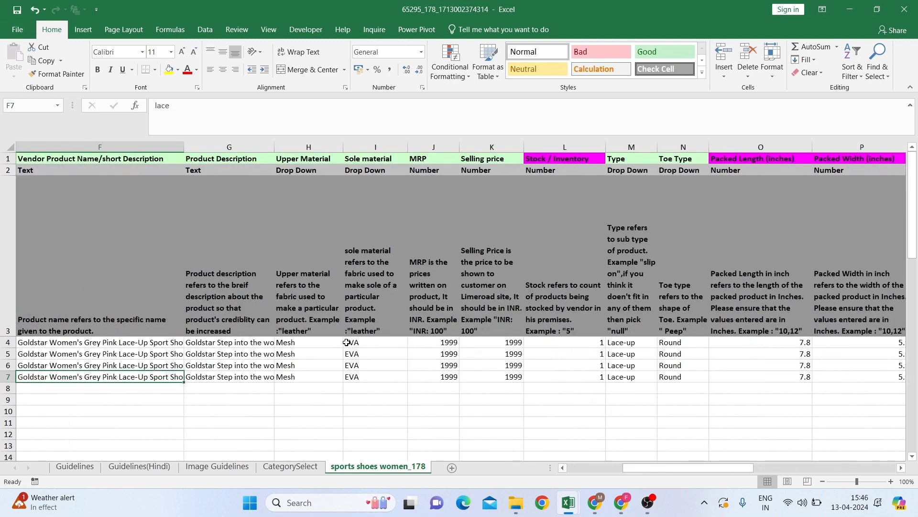
pyautogui.press('Left')
pyautogui.press('Left')
pyautogui.press('Left')
pyautogui.press('Left')
pyautogui.press('Left')
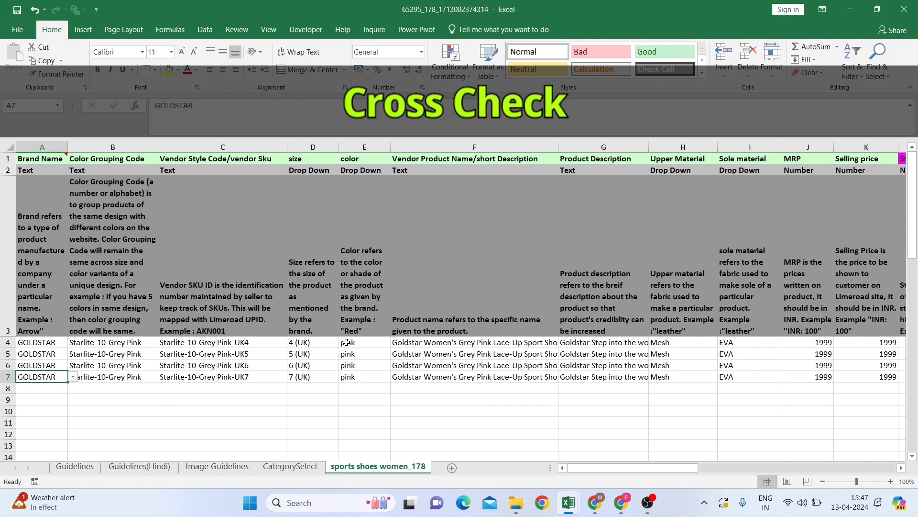
pyautogui.press('Down')
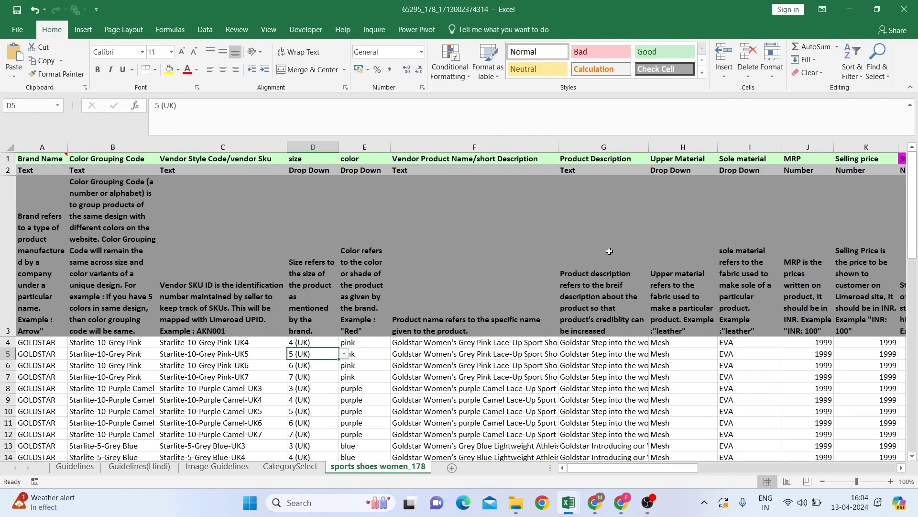
# Look down the size column from the Starlite-10-Grey Pink rows into the Starlite-10-Purple Camel rows.
pyautogui.press('Down')
pyautogui.press('Down')
pyautogui.press('Down')
pyautogui.press('Down')
pyautogui.press('Down')
pyautogui.press('Down')
pyautogui.press('Down')
pyautogui.press('Down')
pyautogui.press('Down')
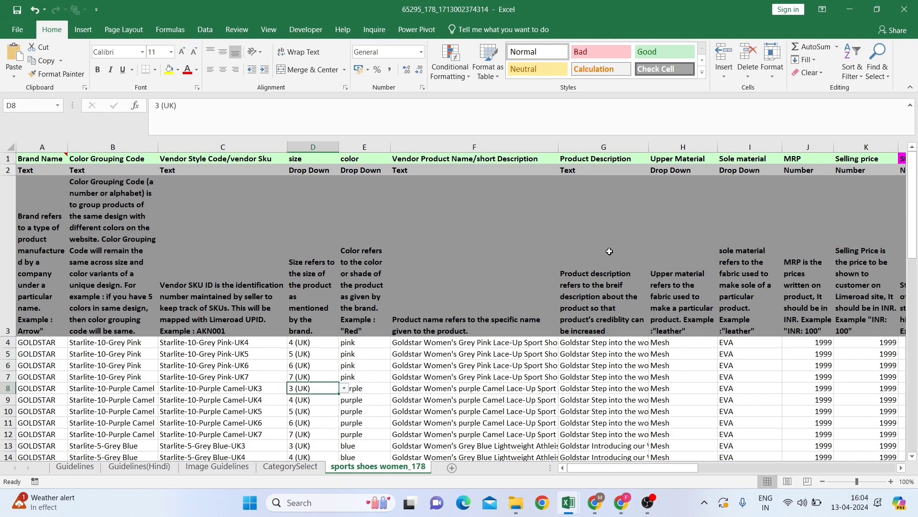
# Review the filled size column and its product rows from Starlite-10-Purple Camel through 706-BLACK PURPLE, returning to the Starlite-10-Grey Pink rows.
pyautogui.press('Down')
pyautogui.press('Down')
pyautogui.press('Down')
pyautogui.press('Down')
pyautogui.press('Down')
pyautogui.press('Down')
pyautogui.press('Down')
pyautogui.press('Down')
pyautogui.press('Down')
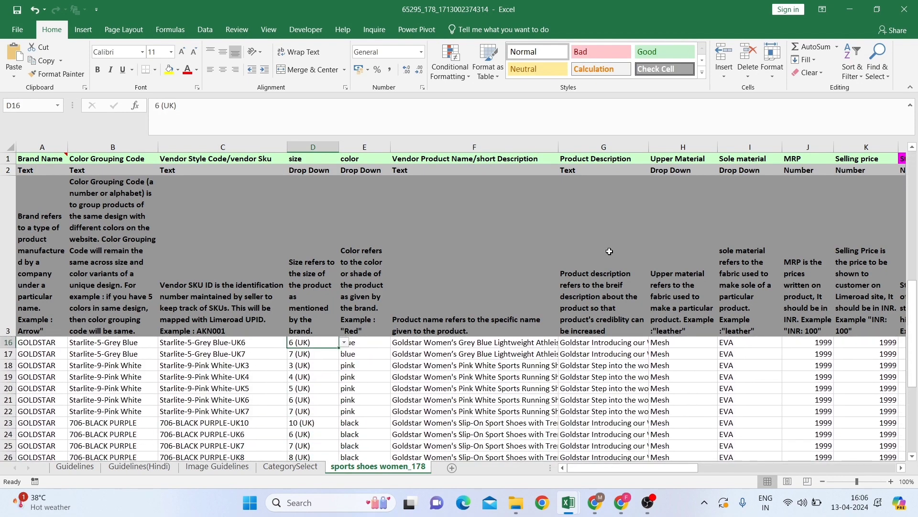
pyautogui.press('Up')
pyautogui.press('Up')
pyautogui.press('Up')
pyautogui.press('Up')
pyautogui.press('Up')
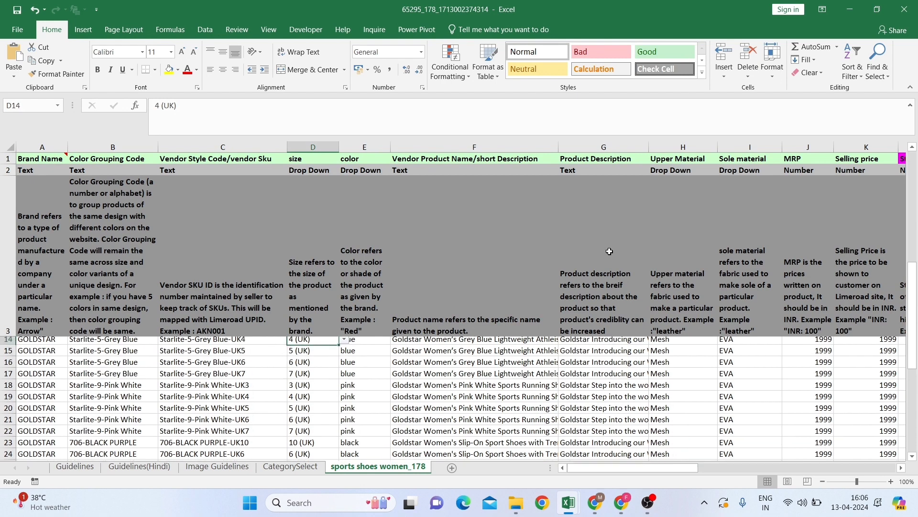
pyautogui.press('Up')
pyautogui.press('Up')
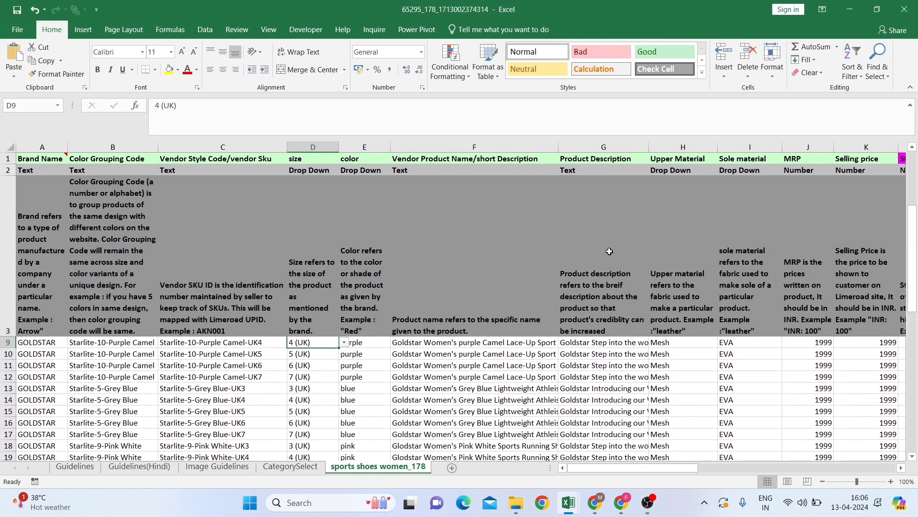
pyautogui.press('Down')
pyautogui.press('Down')
pyautogui.press('Down')
pyautogui.press('Down')
pyautogui.press('Down')
pyautogui.press('Down')
pyautogui.press('Down')
pyautogui.press('Down')
pyautogui.press('Up')
pyautogui.press('Up')
pyautogui.press('Up')
pyautogui.press('Up')
pyautogui.press('Up')
pyautogui.press('Up')
pyautogui.press('Up')
pyautogui.press('Up')
pyautogui.press('Up')
pyautogui.press('Up')
pyautogui.press('Up')
pyautogui.press('Up')
pyautogui.press('Up')
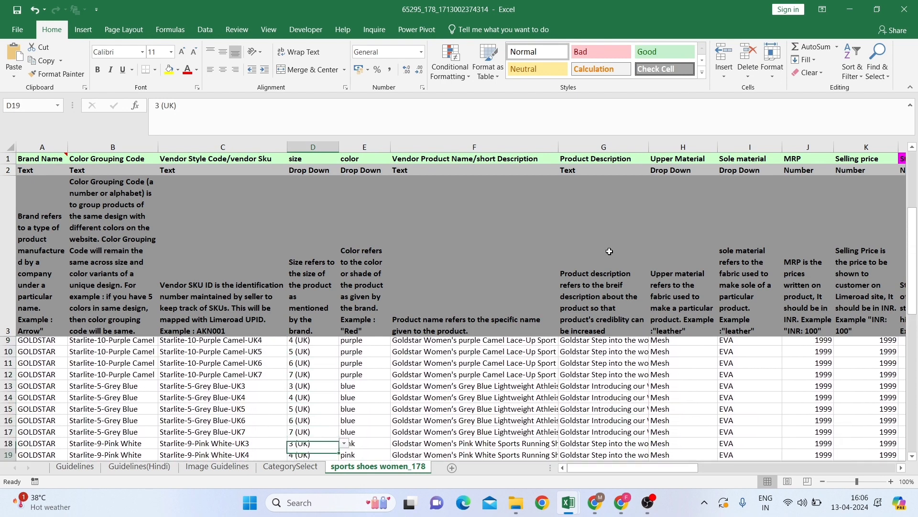
pyautogui.press('Down')
pyautogui.press('Down')
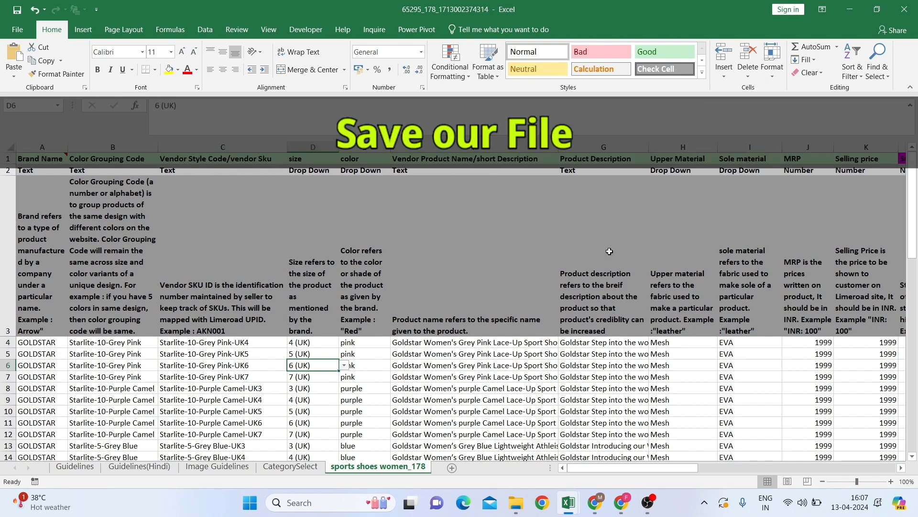
# Switch to the LimeRoad Seller Platform and upload 65295_178_1713002374314.xlsx from Downloads as the bulk add/edit products file.
pyautogui.hotkey('alt', 'Tab')
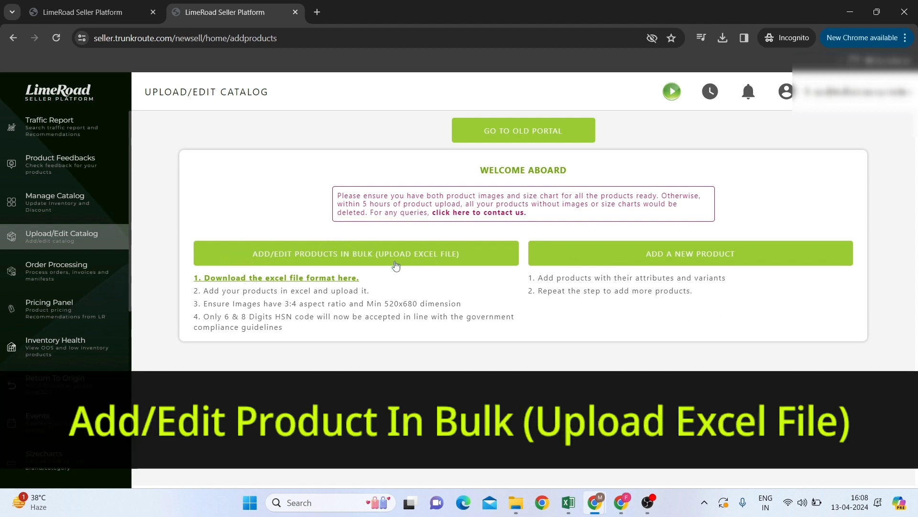
pyautogui.click(375, 255)
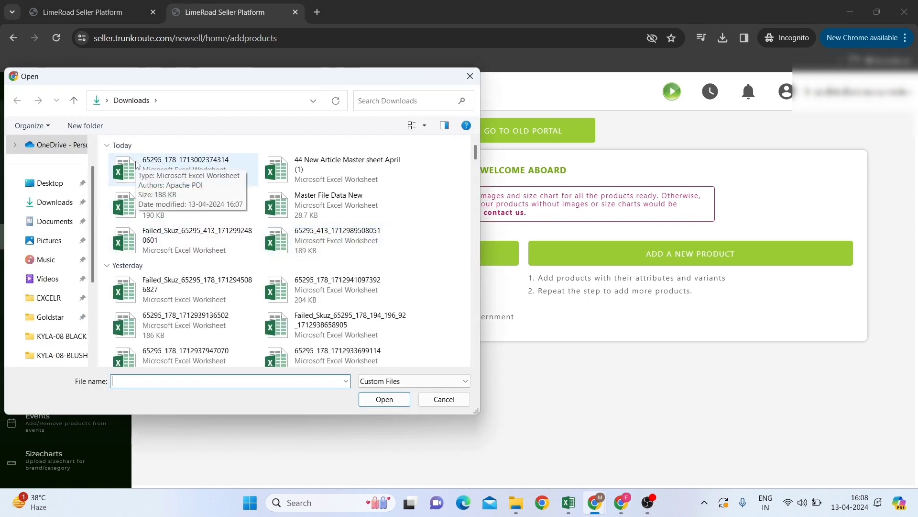
pyautogui.doubleClick(172, 169)
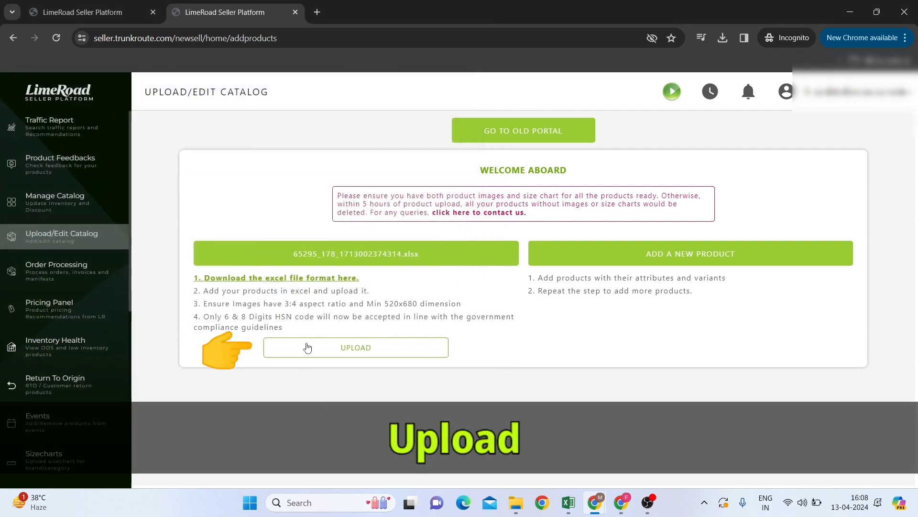
pyautogui.click(374, 354)
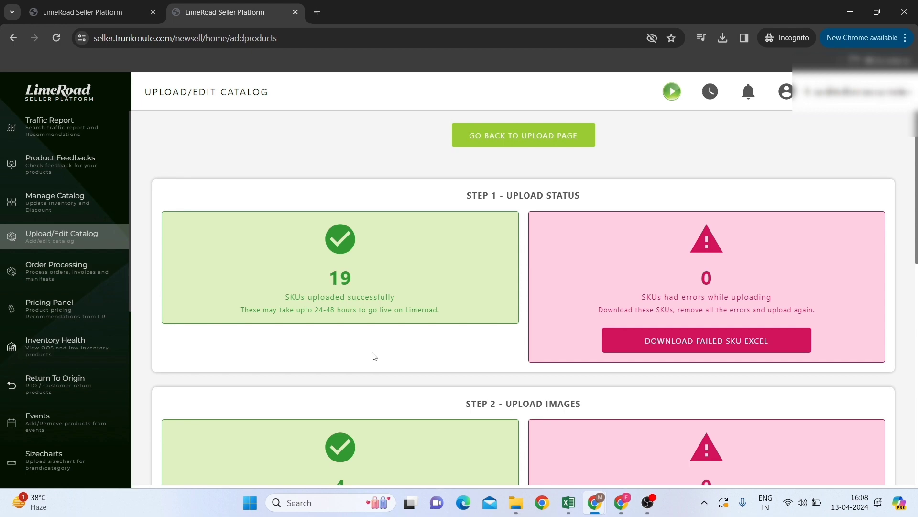
# Switch back to the Excel template and select the Brand Name cells A4 through A22 to count the listed SKUs.
pyautogui.hotkey('alt', 'Tab')
pyautogui.press('Left')
pyautogui.press('Left')
pyautogui.press('Left')
pyautogui.press('Up')
pyautogui.press('Up')
pyautogui.hotkey('shift', 'Down')
pyautogui.hotkey('shift', 'Down')
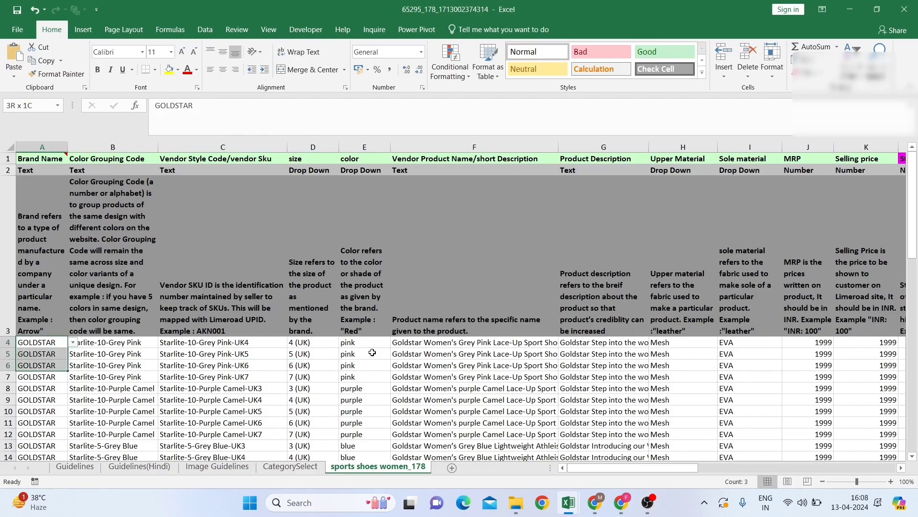
pyautogui.hotkey('shift', 'Down')
pyautogui.hotkey('shift', 'Down')
pyautogui.hotkey('shift', 'Down')
pyautogui.hotkey('shift', 'Down')
pyautogui.hotkey('shift', 'Down')
pyautogui.hotkey('shift', 'Down')
pyautogui.hotkey('shift', 'Down')
pyautogui.hotkey('shift', 'Down')
pyautogui.hotkey('shift', 'Down')
pyautogui.hotkey('shift', 'Down')
pyautogui.hotkey('shift', 'Down')
pyautogui.hotkey('shift', 'Down')
pyautogui.hotkey('shift', 'Down')
pyautogui.hotkey('shift', 'Down')
pyautogui.hotkey('shift', 'Down')
pyautogui.hotkey('shift', 'Down')
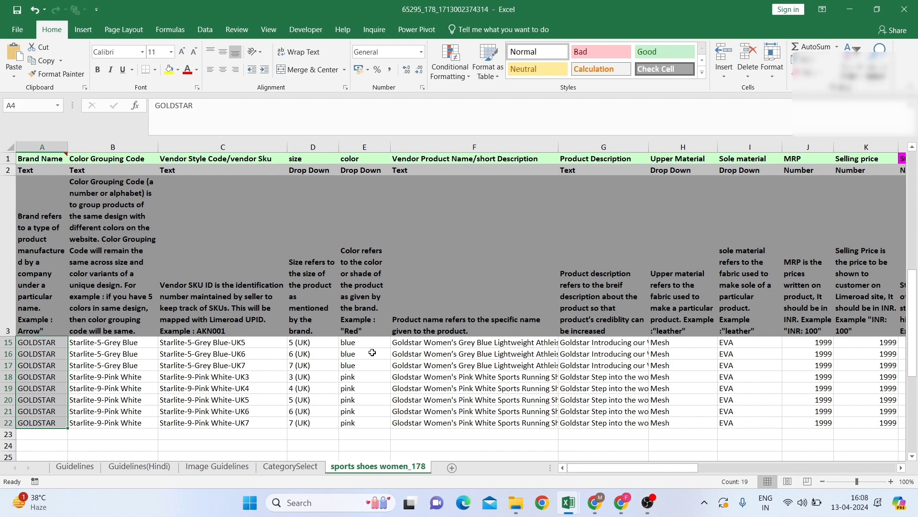
# Return to the LimeRoad Seller Platform, check the SKU upload status, and go back to the catalog upload page.
pyautogui.hotkey('alt', 'Tab')
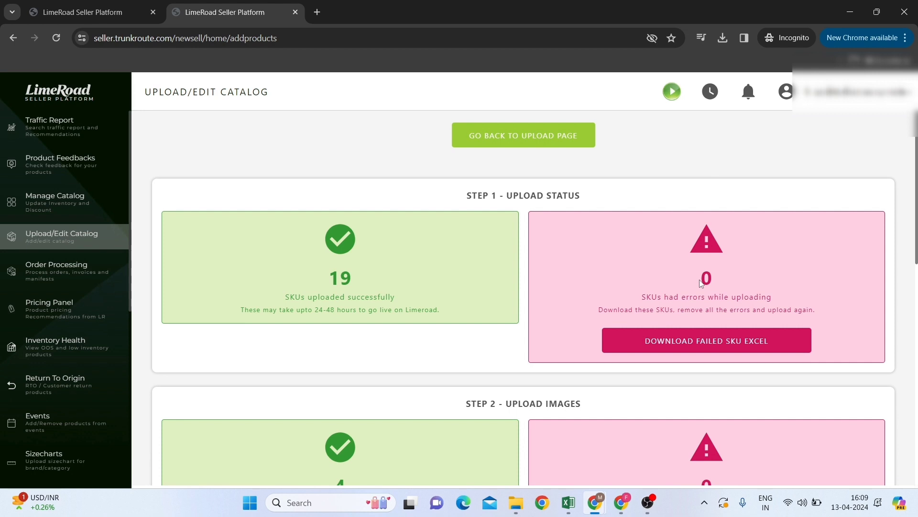
pyautogui.scroll(-1, 564, 280)
pyautogui.scroll(1, 564, 280)
pyautogui.click(503, 145)
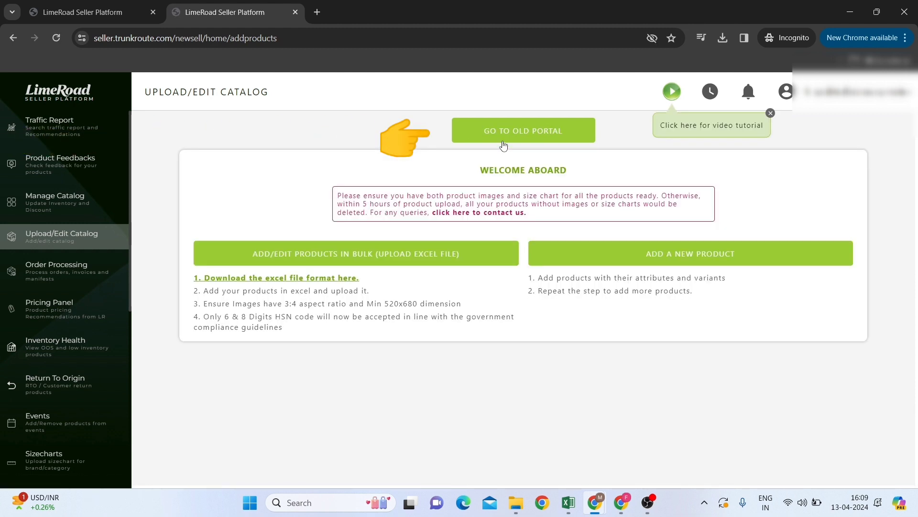